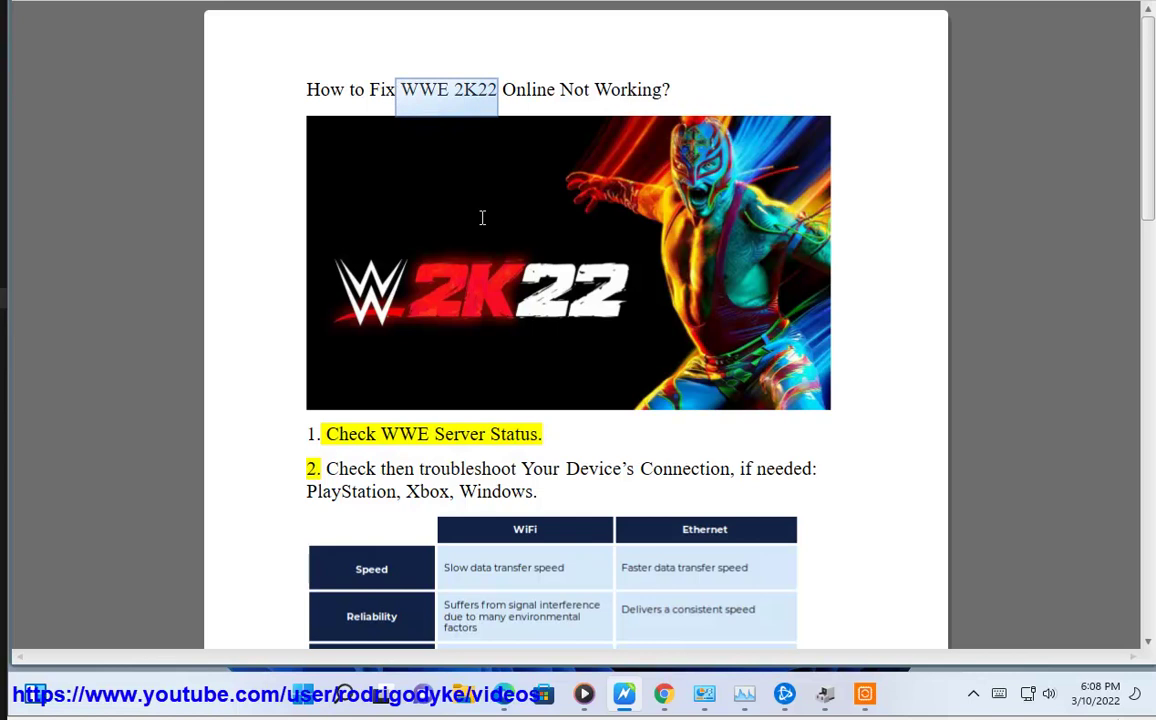
# Switch to Chrome and start a web search for 'WWE 2K22 SER'
pyautogui.click(664, 693)
pyautogui.click(397, 75)
pyautogui.write('WWE 2K22 SER')
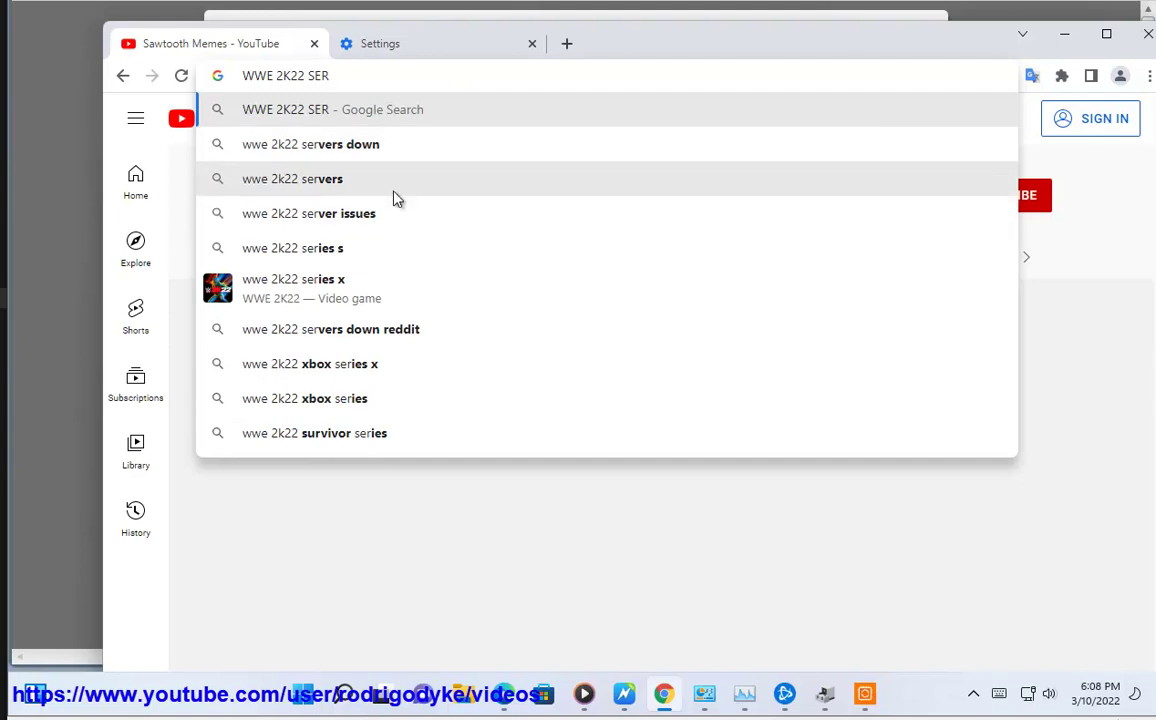
# Search 'wwe 2k22 servers', highlight the Game Rant servers-down headline, and minimise Chrome
pyautogui.click(395, 196)
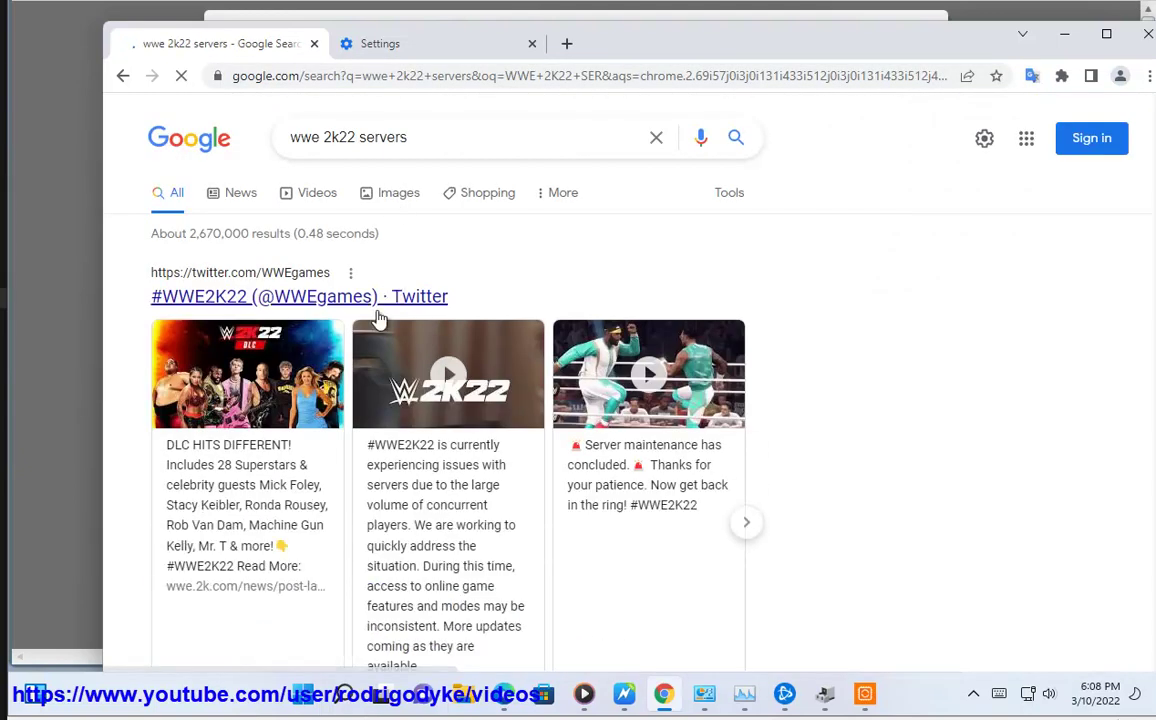
pyautogui.scroll(-3, 369, 482)
pyautogui.scroll(-1, 297, 485)
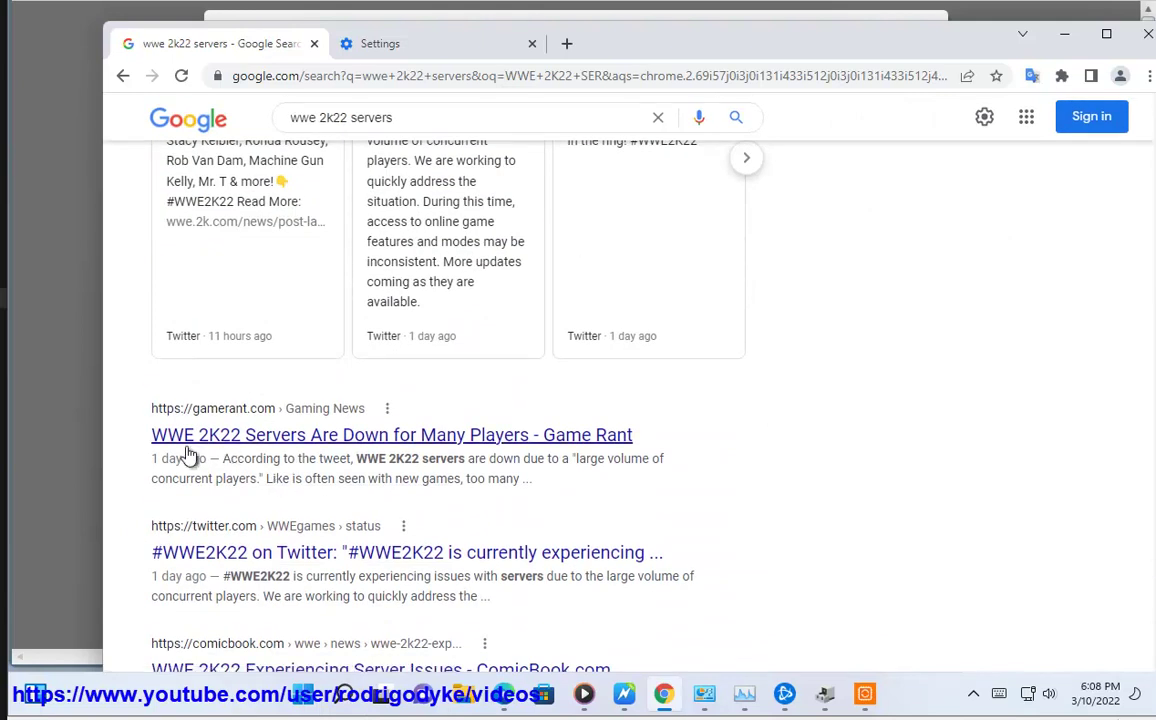
pyautogui.moveTo(136, 436); pyautogui.dragTo(555, 434)
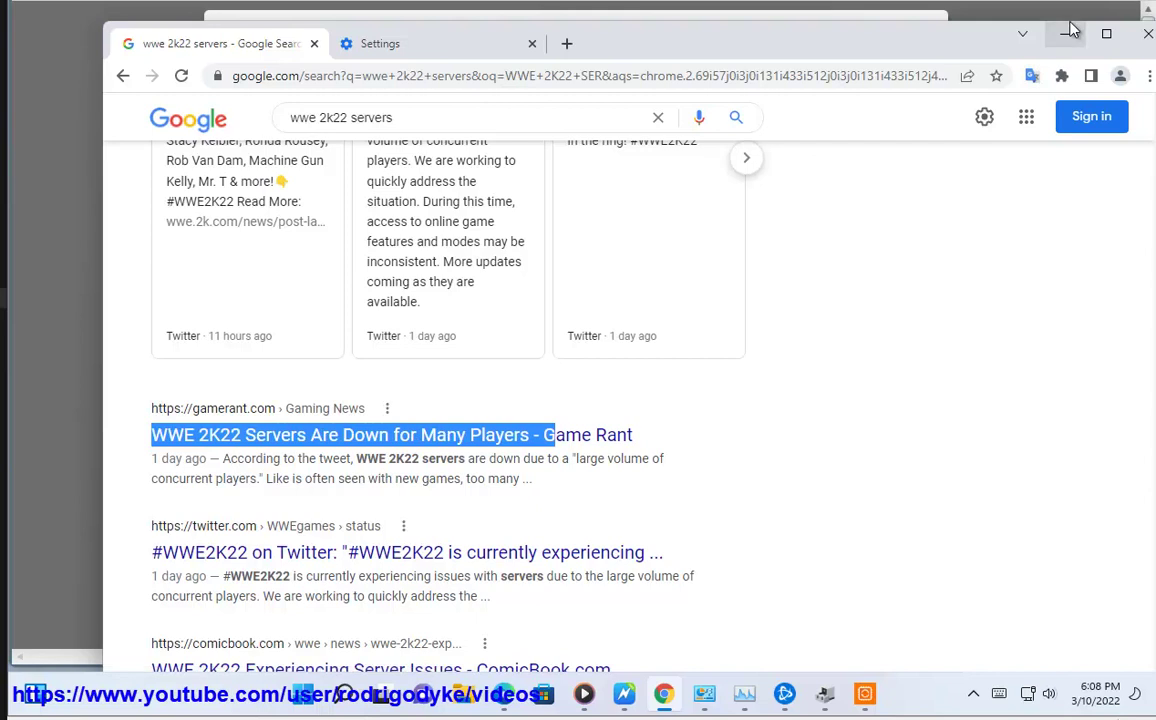
pyautogui.click(1064, 34)
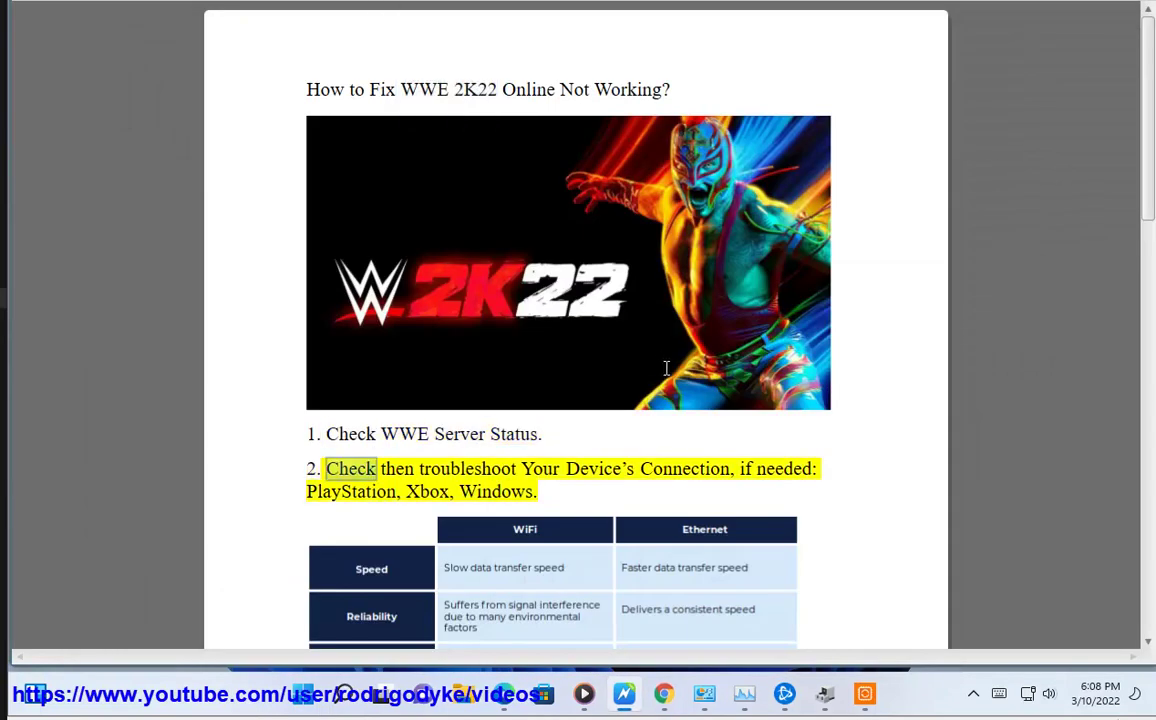
# Review step 2's WiFi vs Ethernet table, restart read-aloud at 'Connection', and return to Chrome
pyautogui.scroll(-1, 601, 331)
pyautogui.scroll(-1, 509, 492)
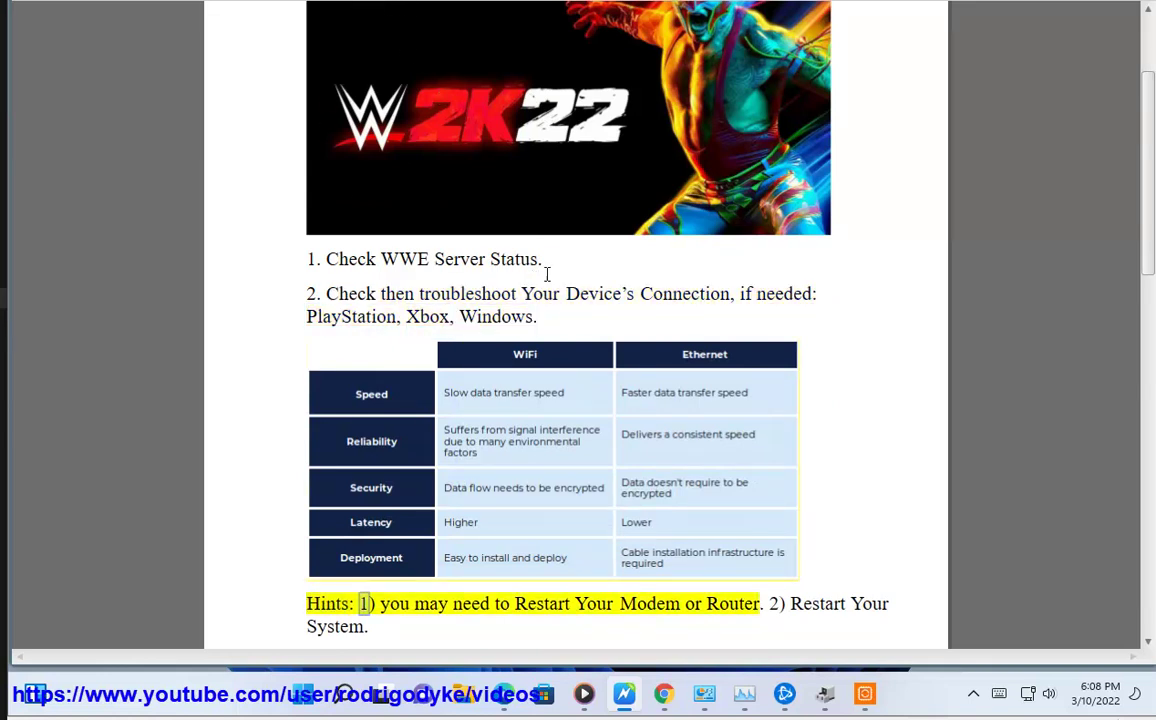
pyautogui.click(702, 294)
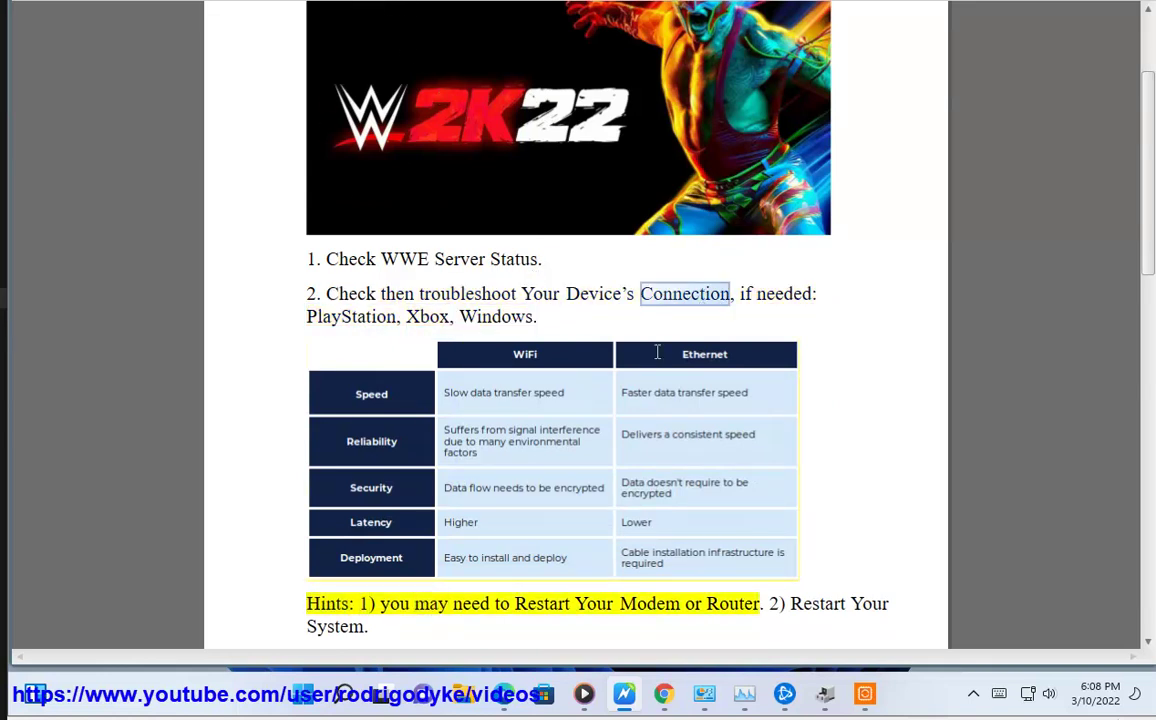
pyautogui.click(664, 693)
pyautogui.moveTo(430, 117); pyautogui.dragTo(200, 118)
# Search for 'slow ps5 download speed', then 'slow XBOX download speed'
pyautogui.write('SLOW')
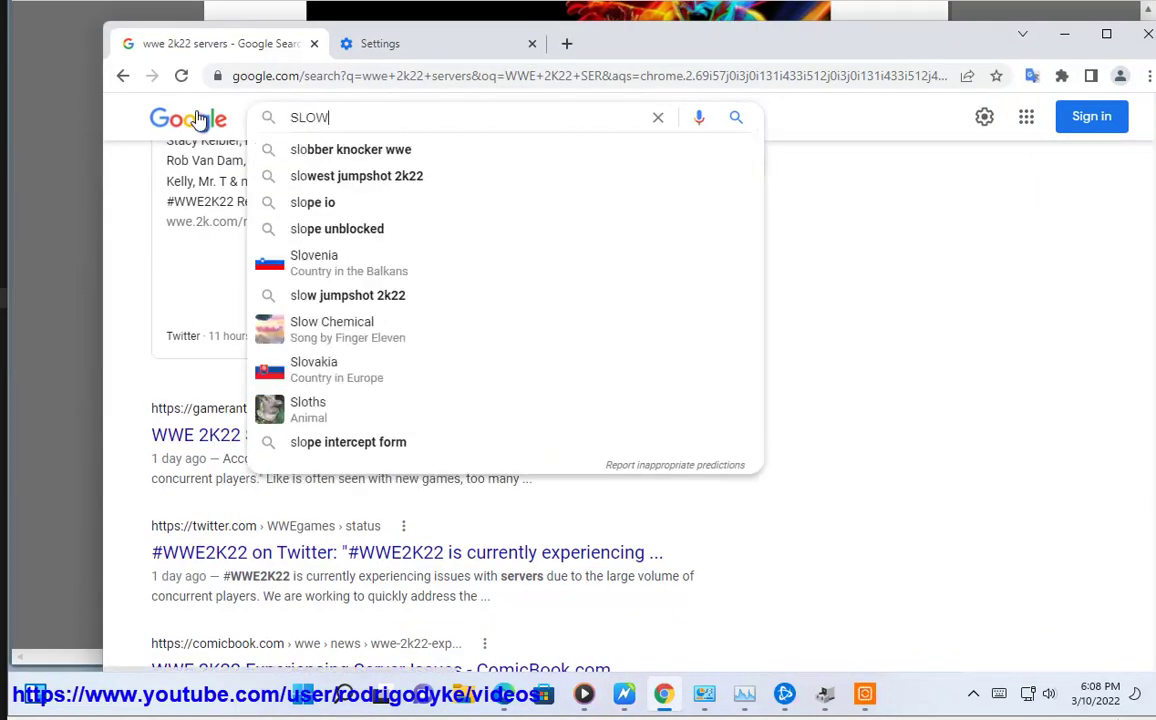
pyautogui.write(' PS5')
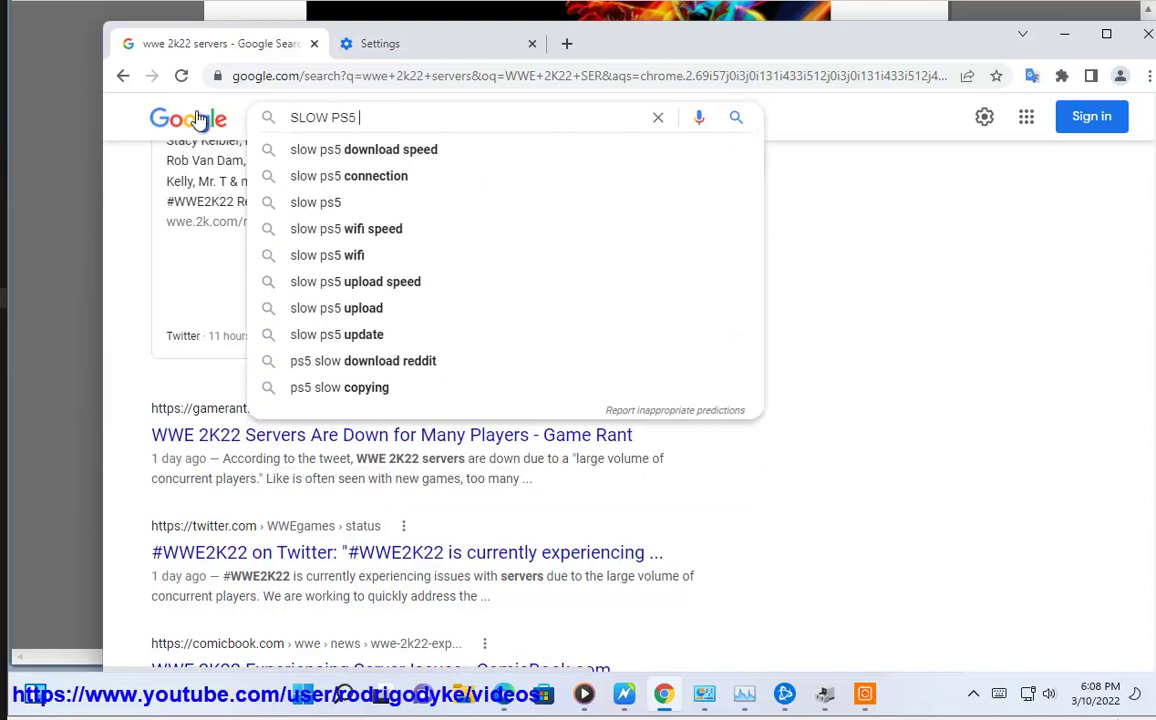
pyautogui.press('Down')
pyautogui.press('Return')
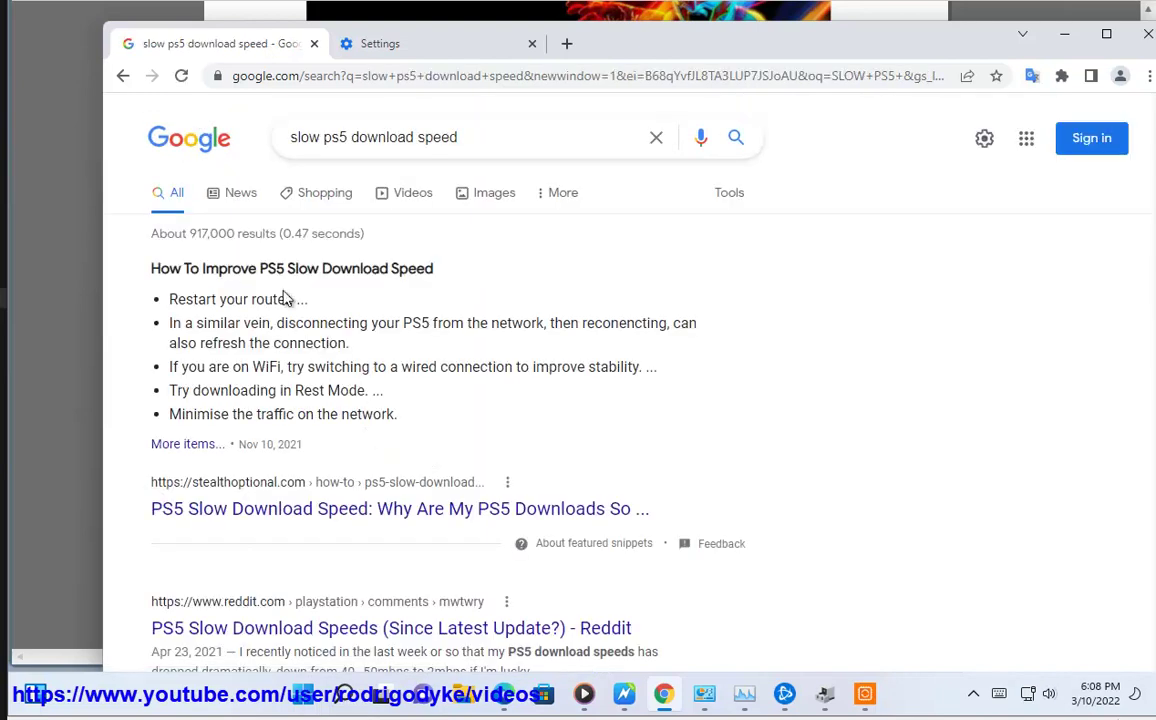
pyautogui.doubleClick(331, 139)
pyautogui.write('XBOX')
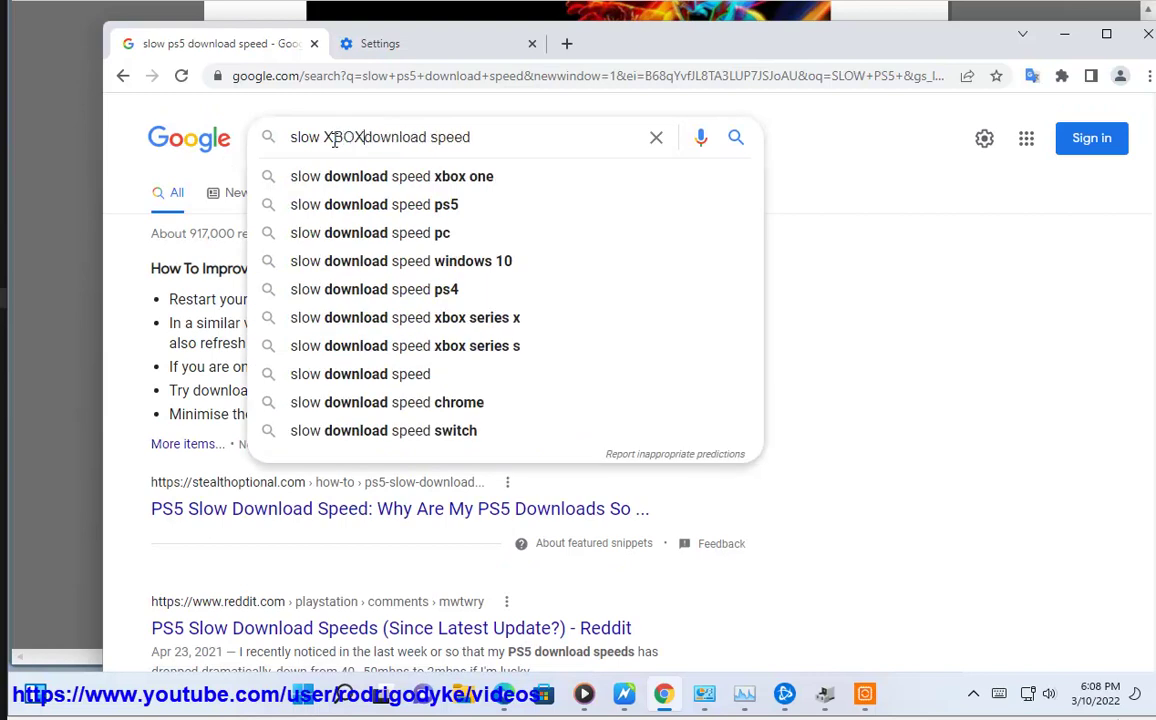
pyautogui.press('Return')
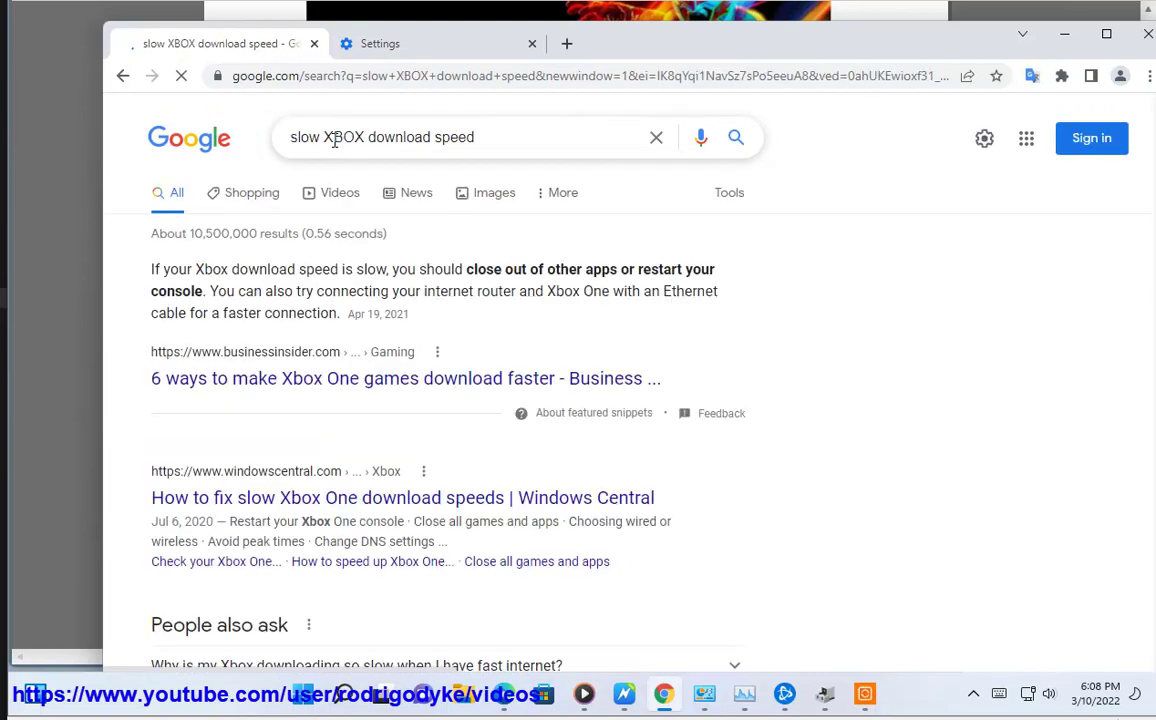
# Search 'slow windows connection', highlight the featured answer, and minimise Chrome
pyautogui.doubleClick(344, 138)
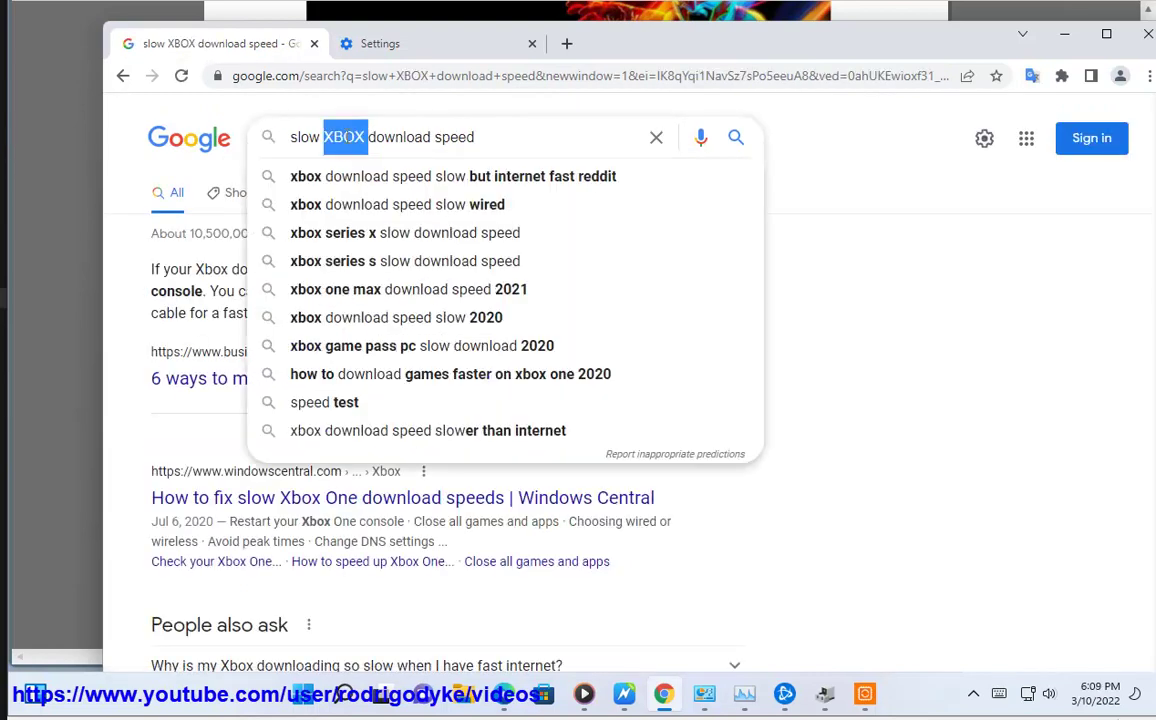
pyautogui.moveTo(495, 136); pyautogui.dragTo(329, 136)
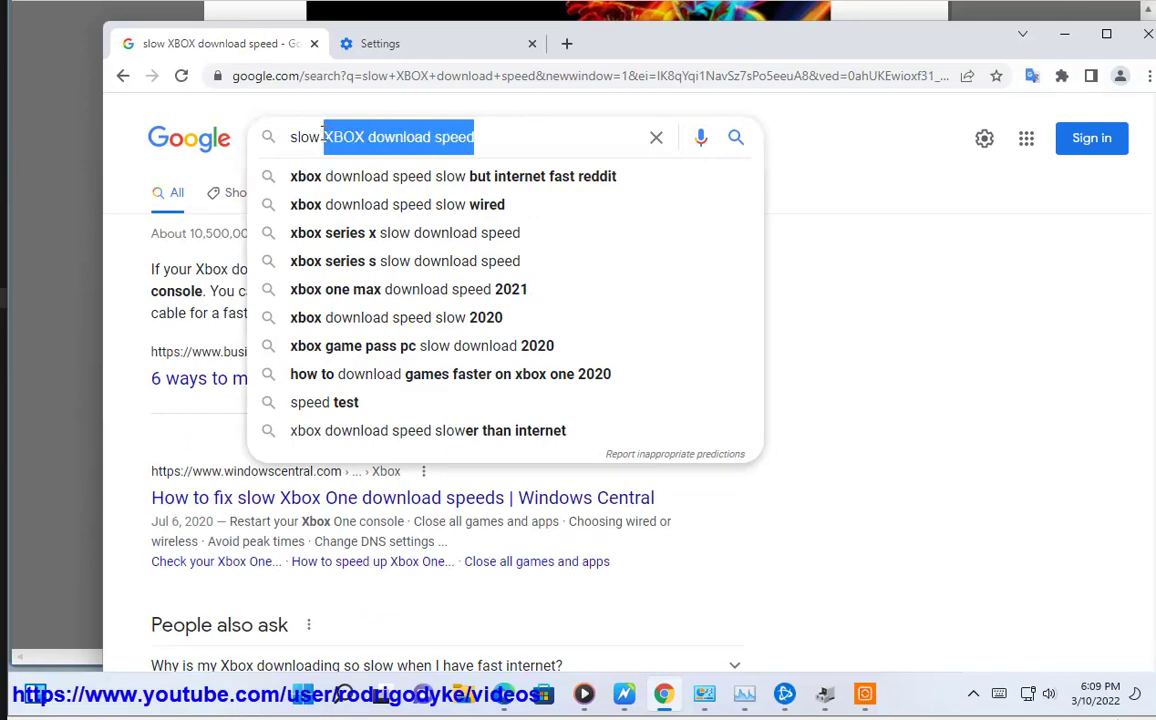
pyautogui.write('WINDOWS C')
pyautogui.press('Down')
pyautogui.press('Down')
pyautogui.press('Return')
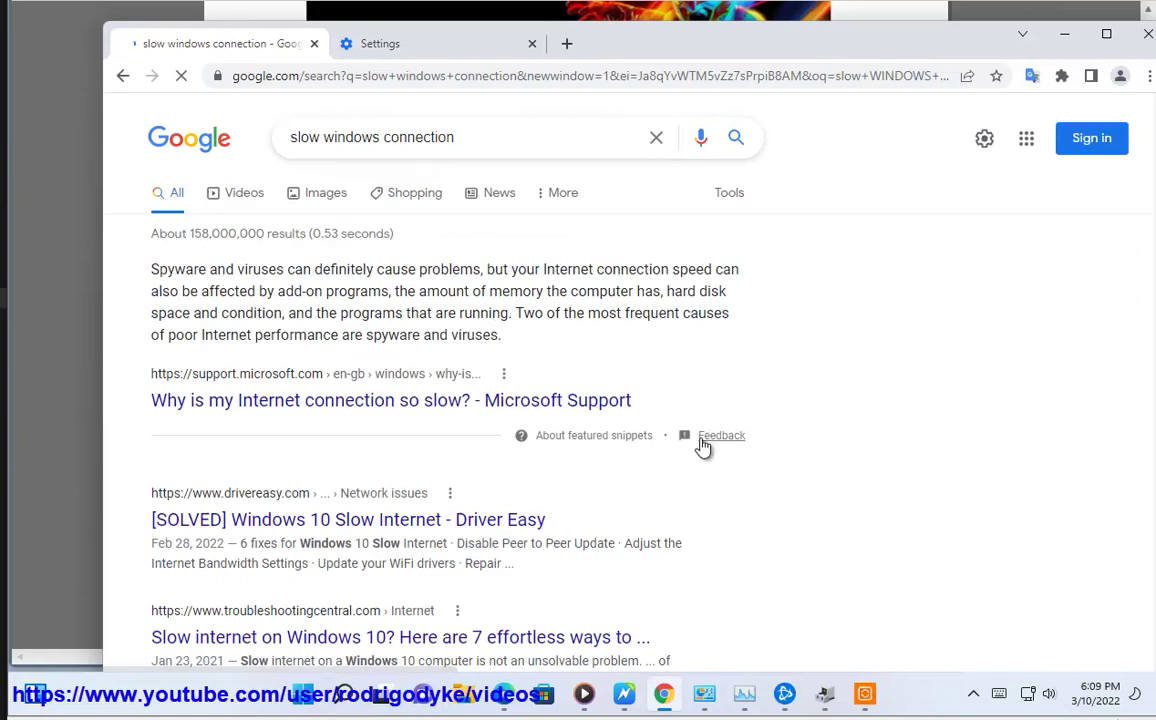
pyautogui.moveTo(640, 402); pyautogui.dragTo(150, 266)
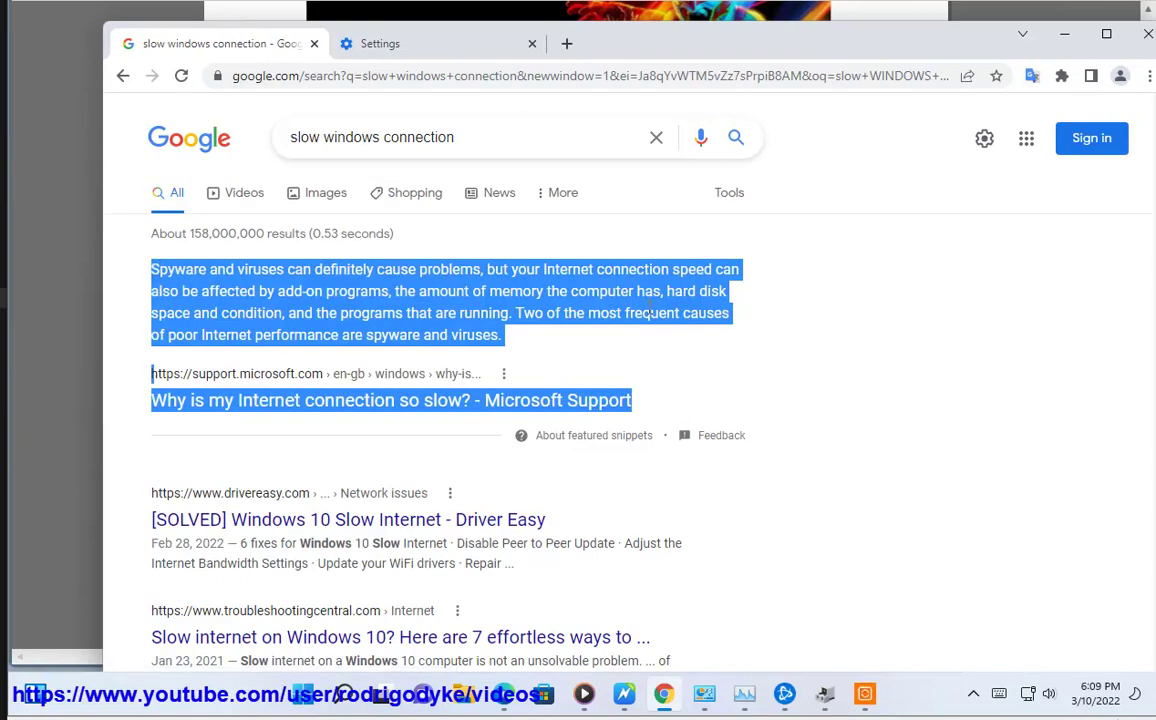
pyautogui.click(1064, 34)
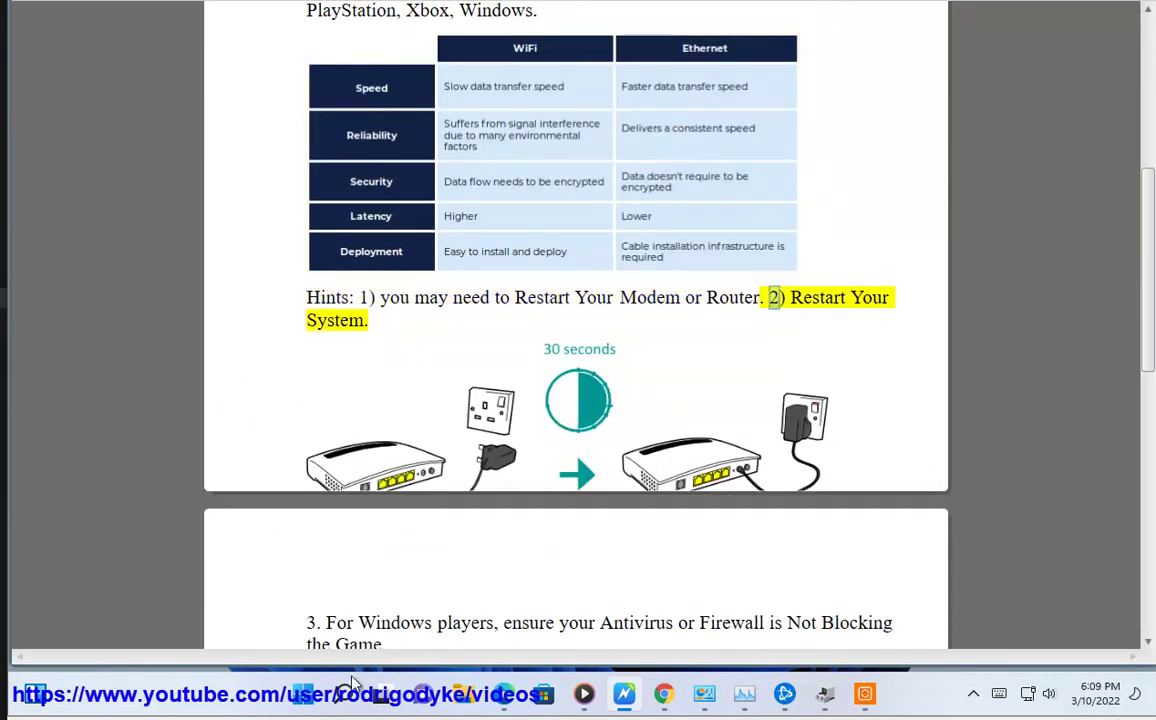
pyautogui.click(303, 693)
pyautogui.click(811, 631)
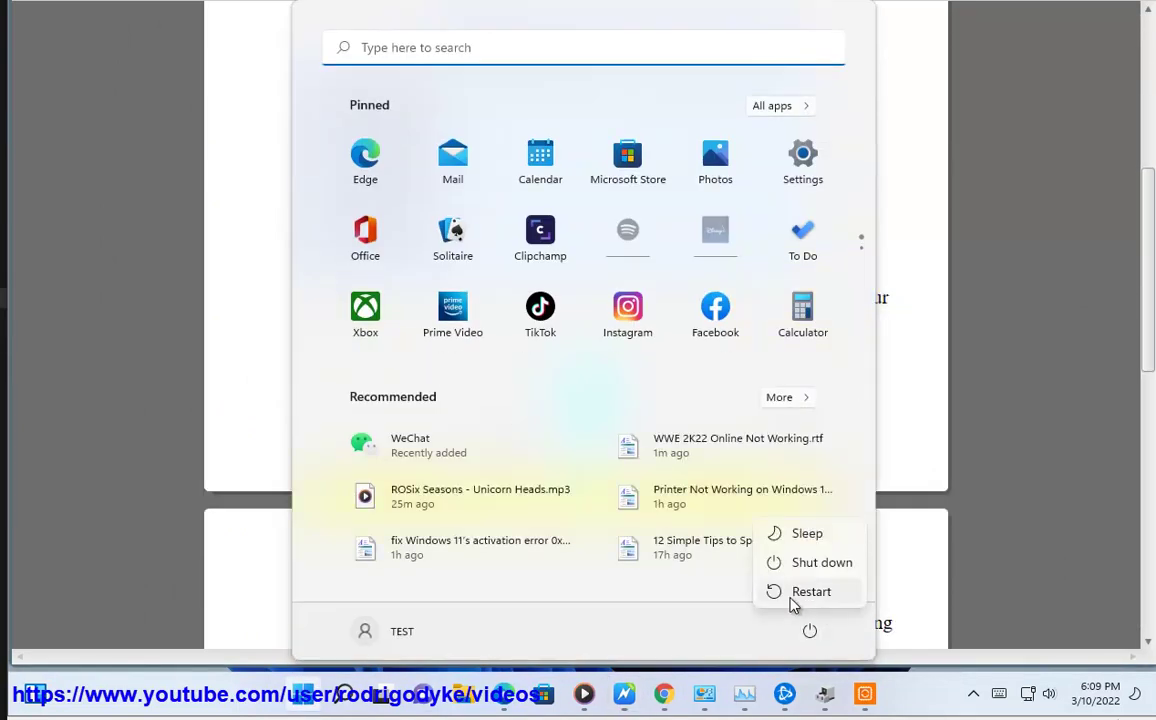
pyautogui.press('Escape')
pyautogui.press('Escape')
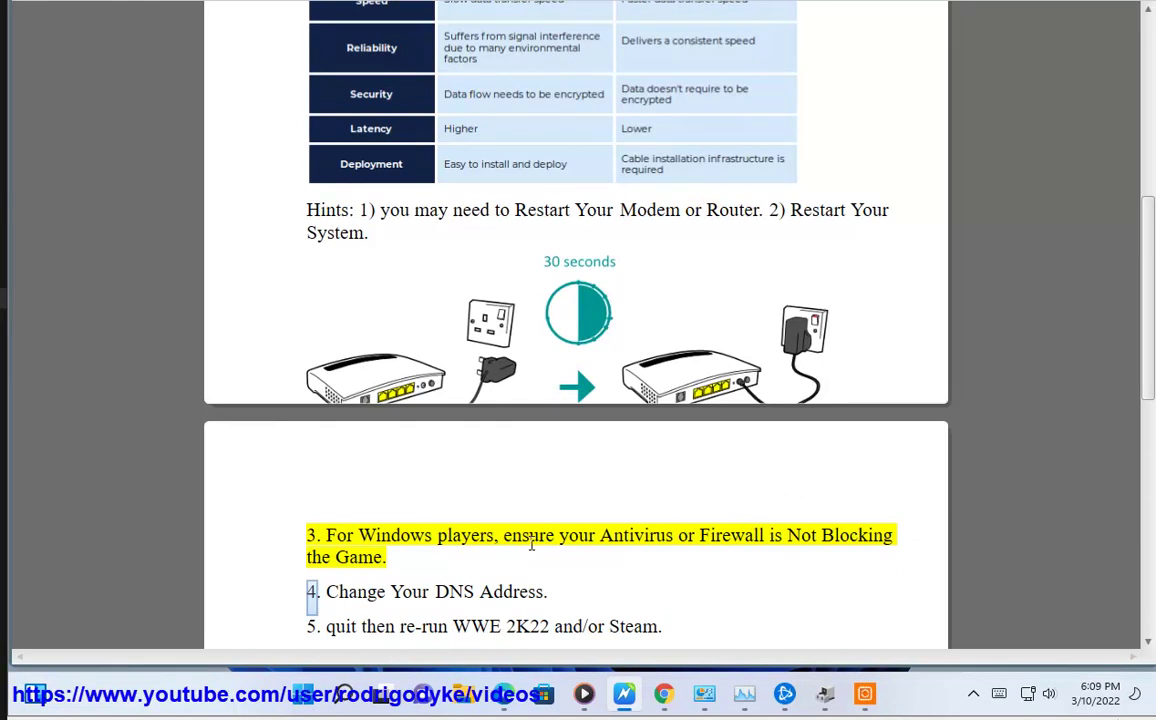
# Go to System and Security's 'Allow an app through Windows Firewall' list and unlock it with Change settings
pyautogui.click(343, 693)
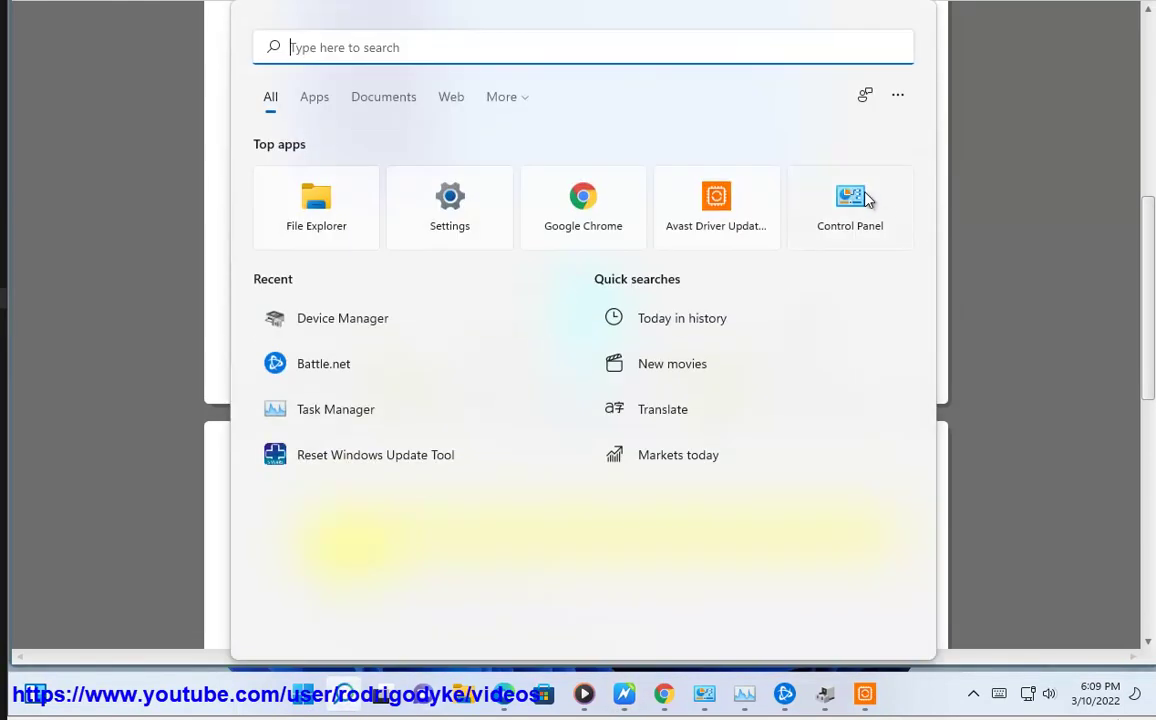
pyautogui.click(704, 693)
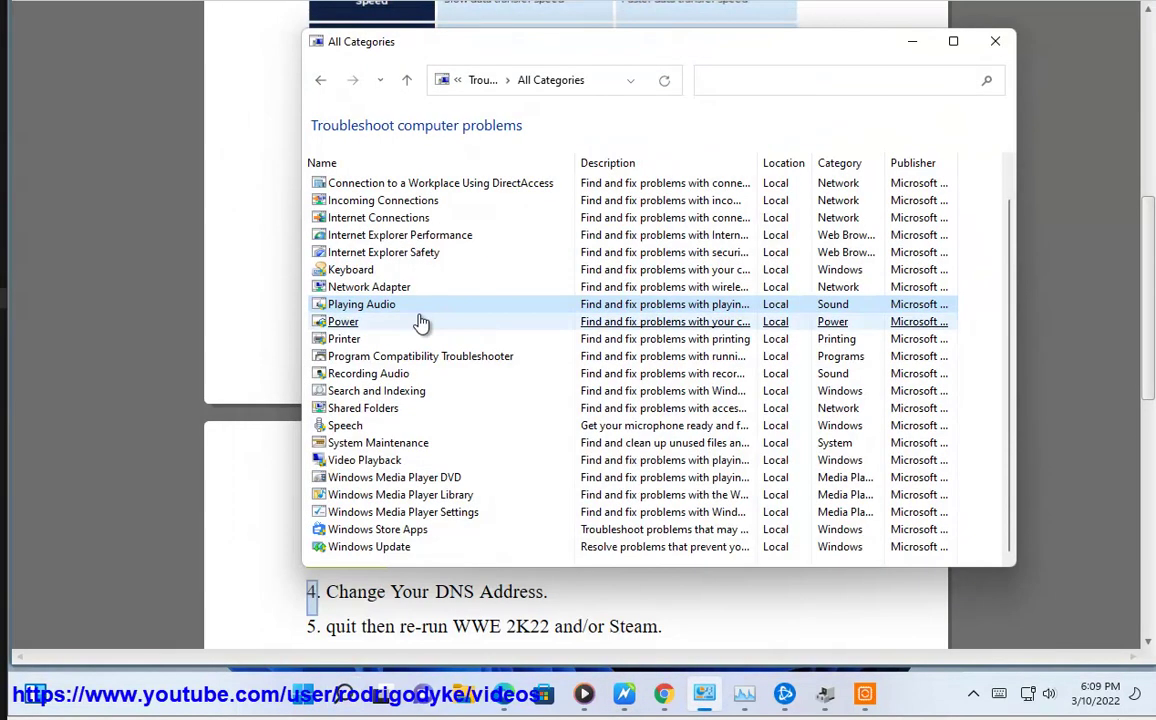
pyautogui.click(408, 83)
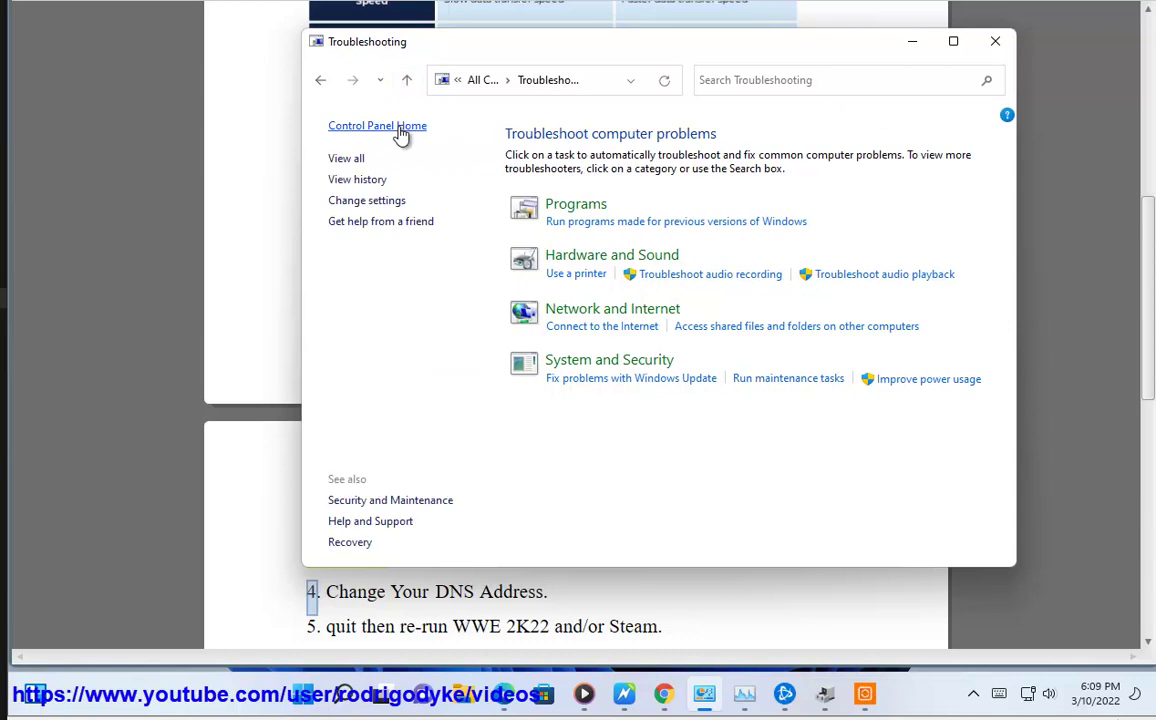
pyautogui.click(401, 127)
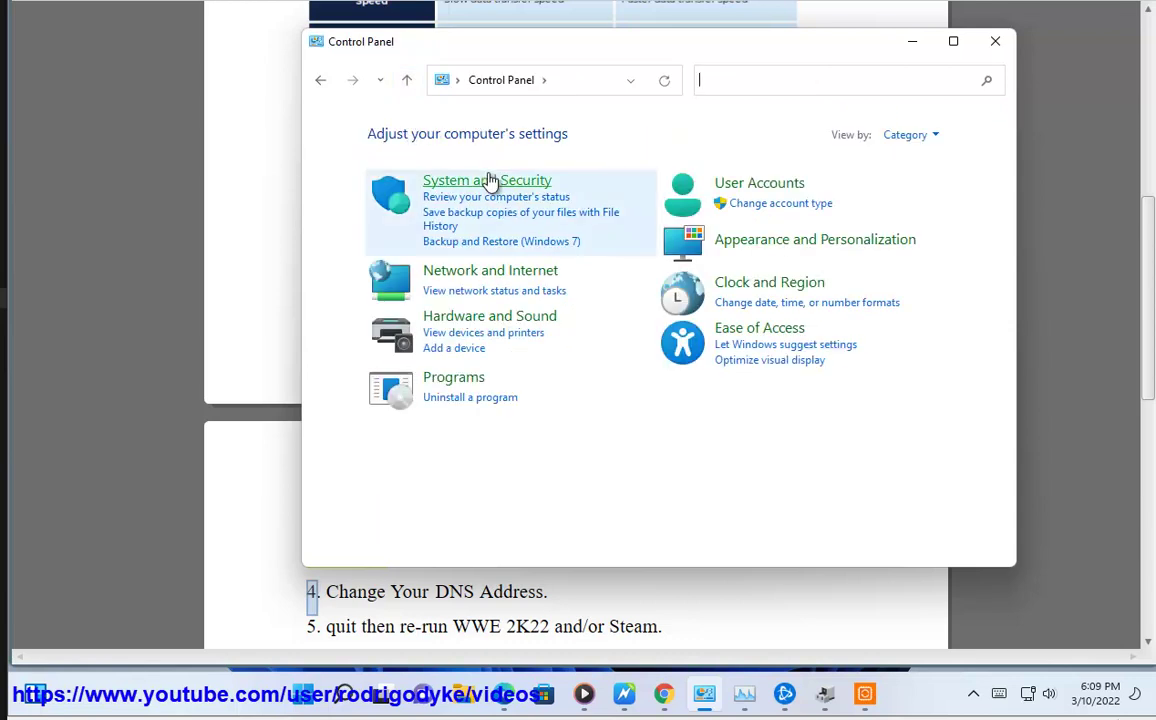
pyautogui.click(488, 180)
pyautogui.click(720, 210)
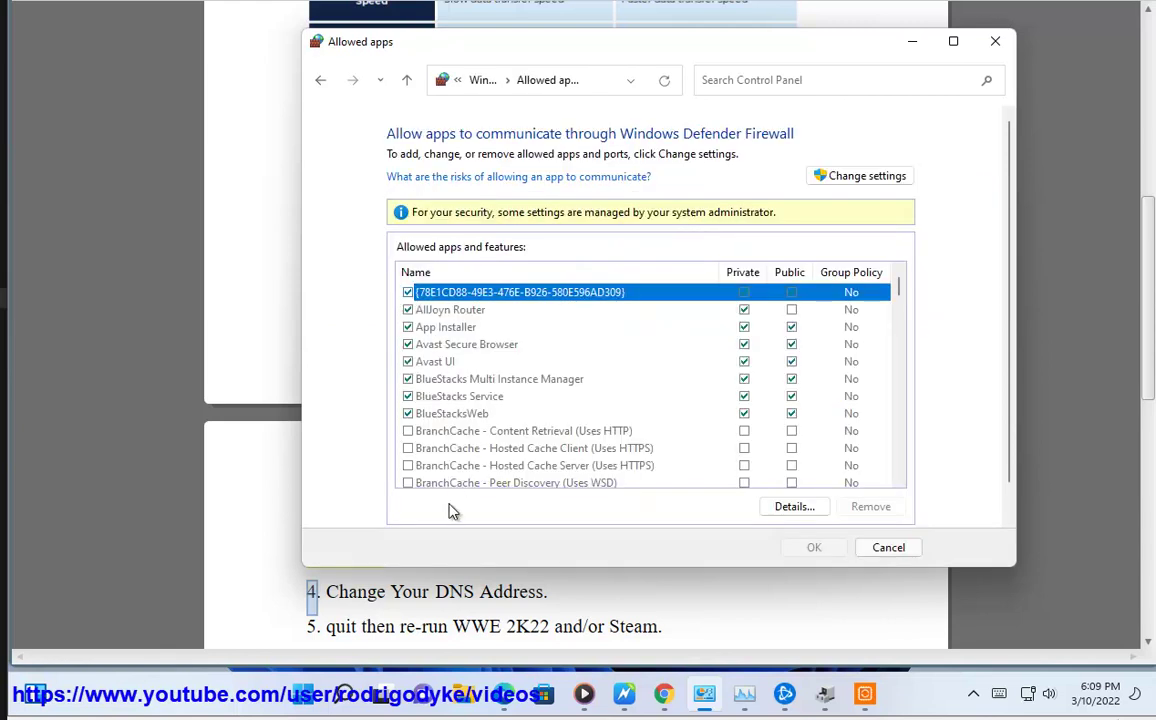
pyautogui.click(850, 177)
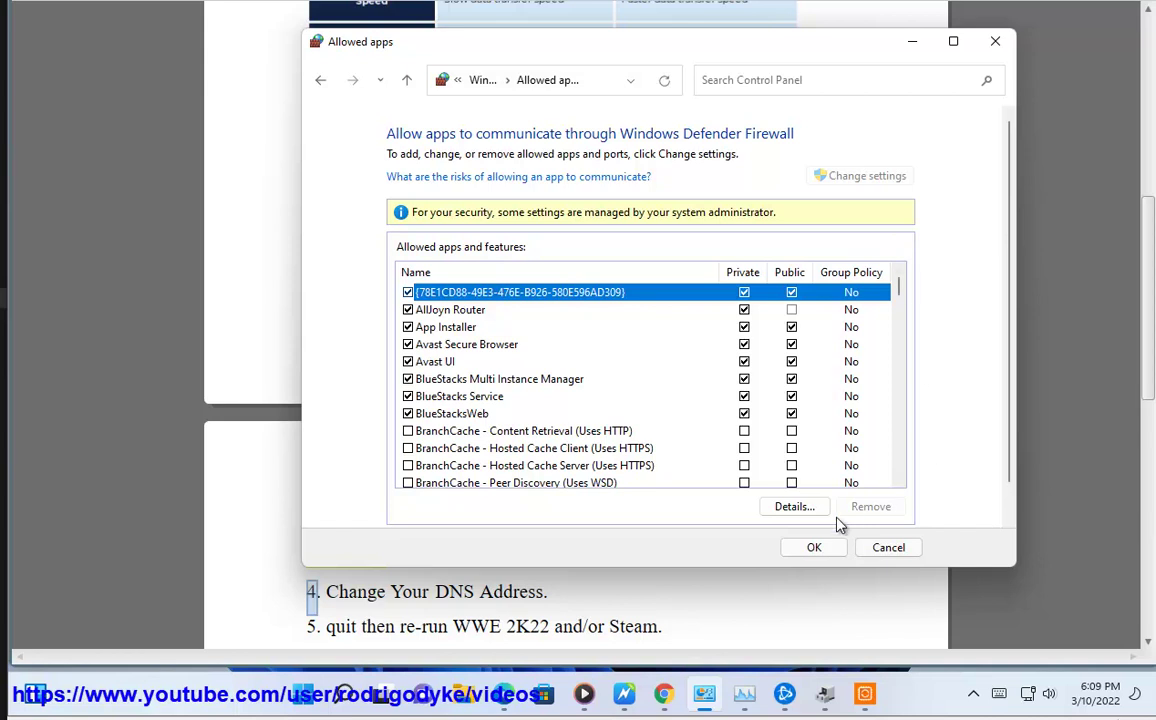
pyautogui.scroll(-1, 809, 531)
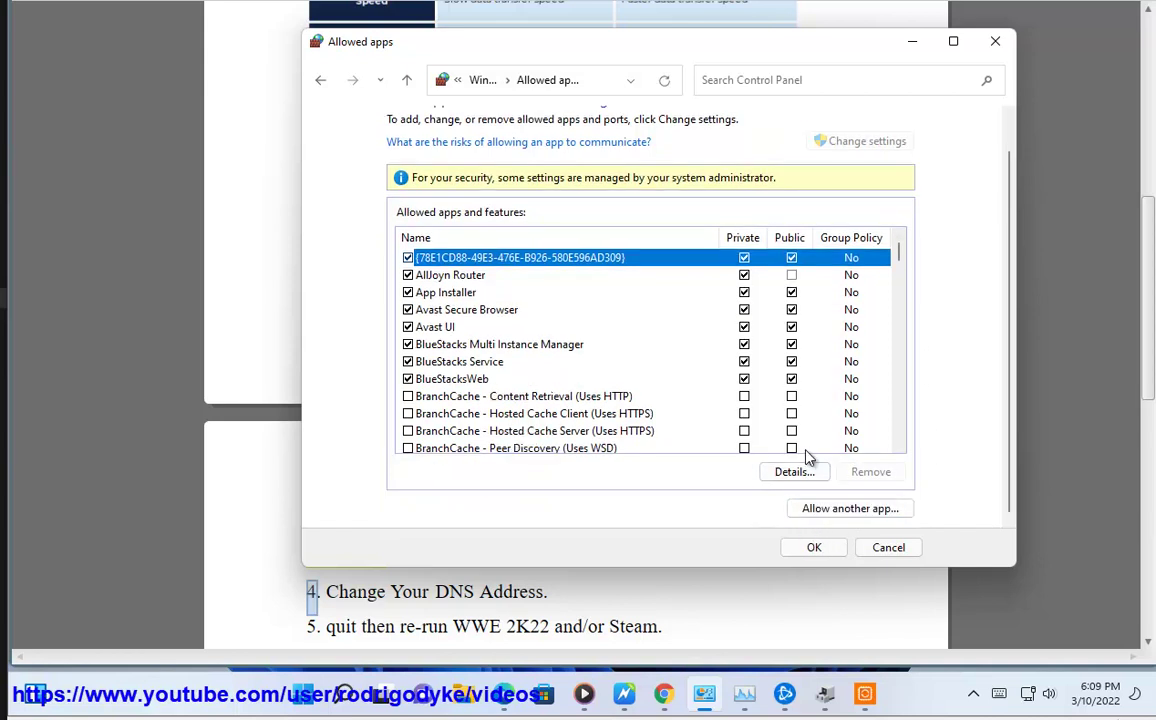
# Open Add an app and its file browser, then cancel everything, leaving the firewall list unchanged
pyautogui.click(882, 510)
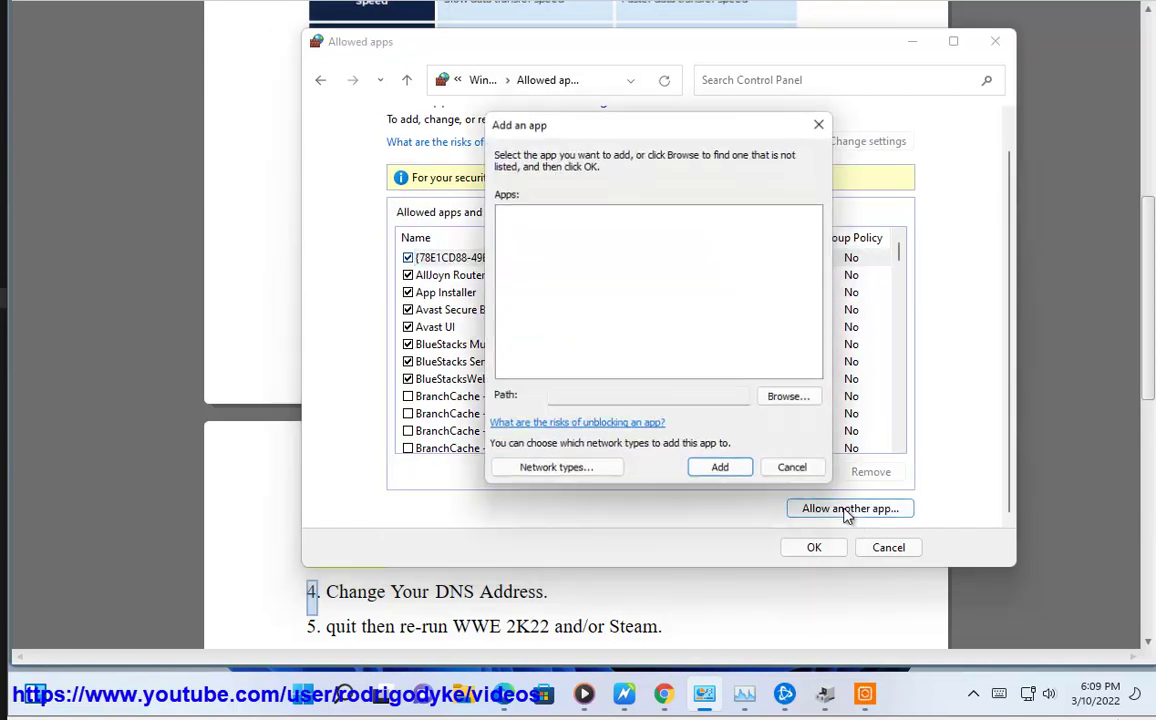
pyautogui.click(728, 396)
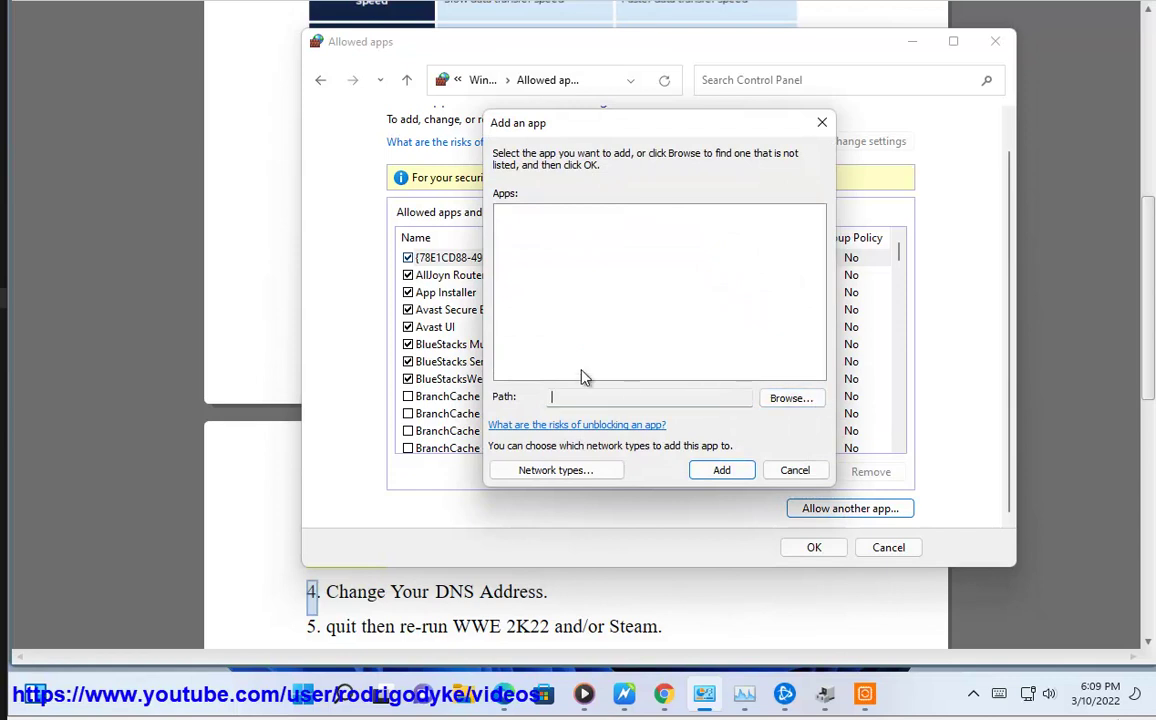
pyautogui.click(789, 397)
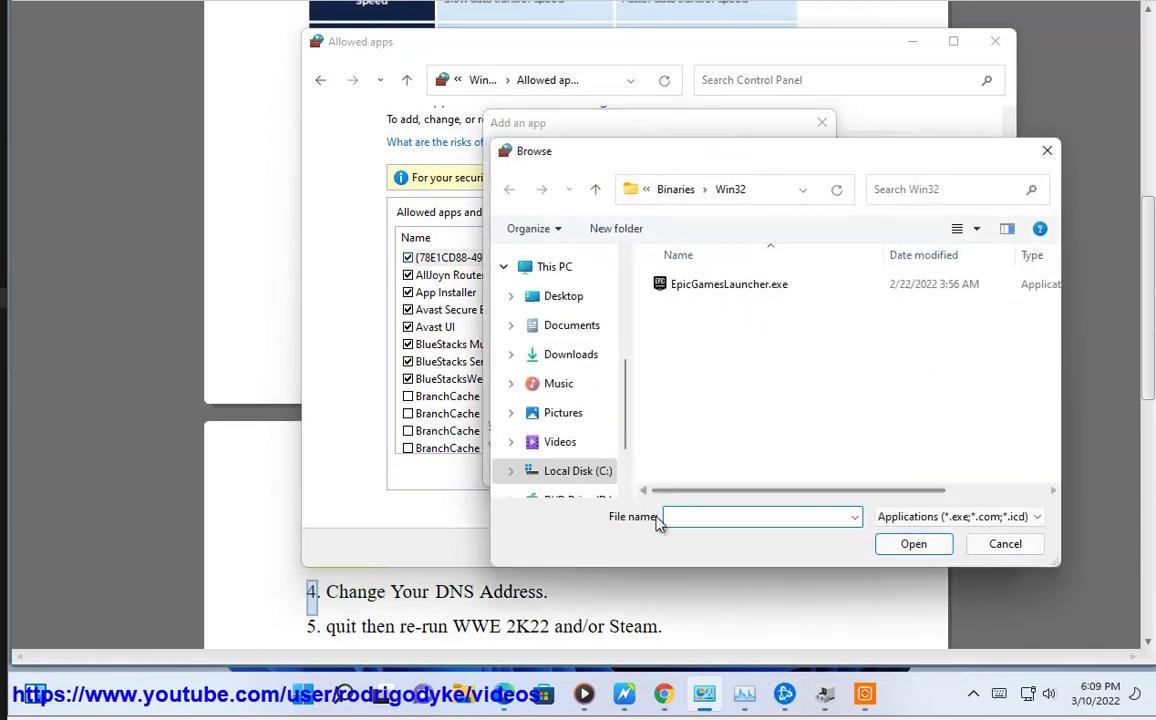
pyautogui.click(1005, 544)
pyautogui.click(796, 470)
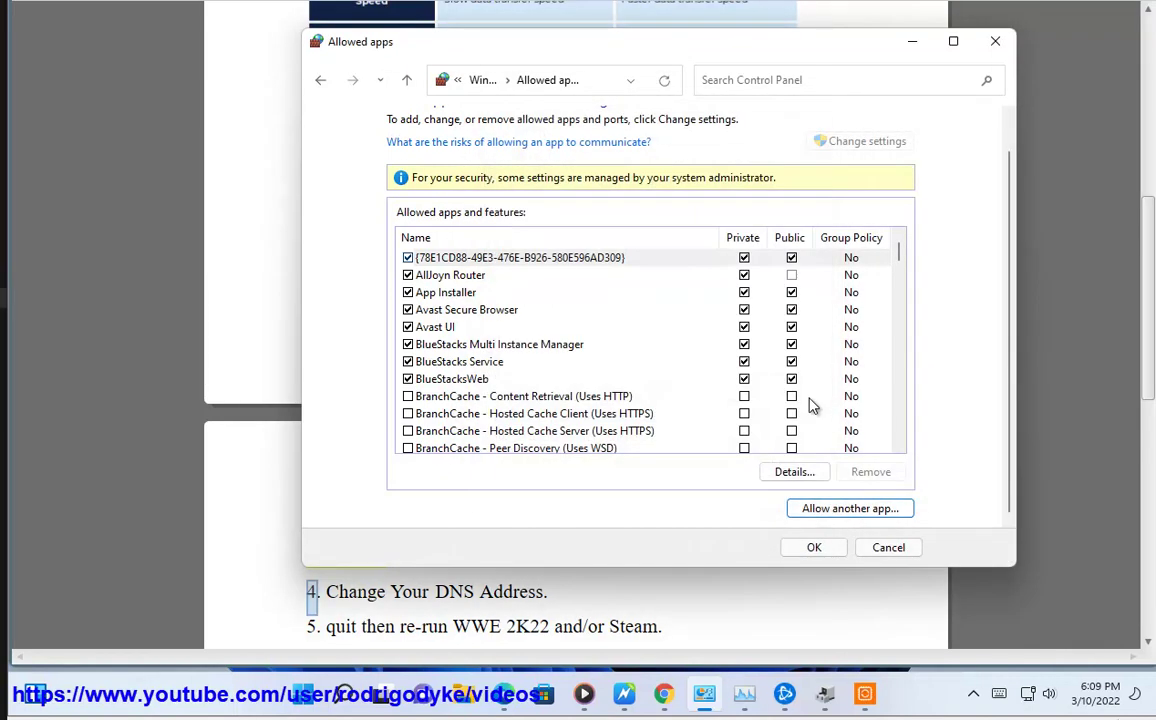
pyautogui.click(888, 550)
# Minimise System and Security and mark 'Antivirus' in step 3 of the guide
pyautogui.click(847, 44)
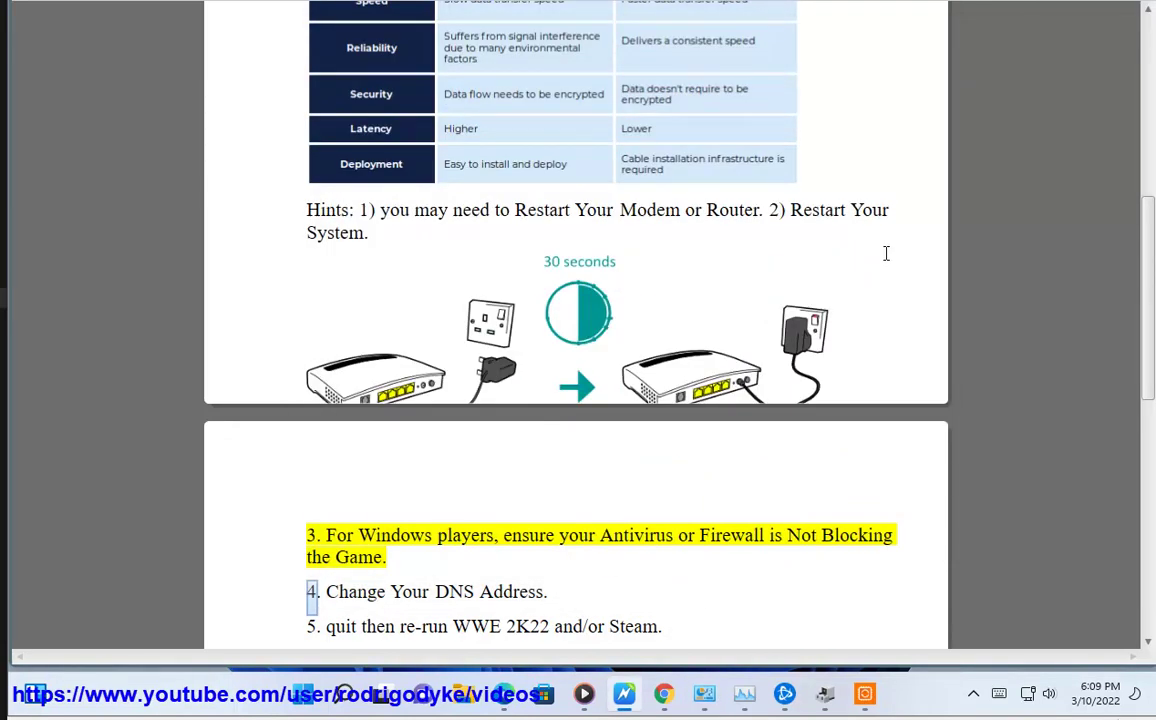
pyautogui.doubleClick(633, 538)
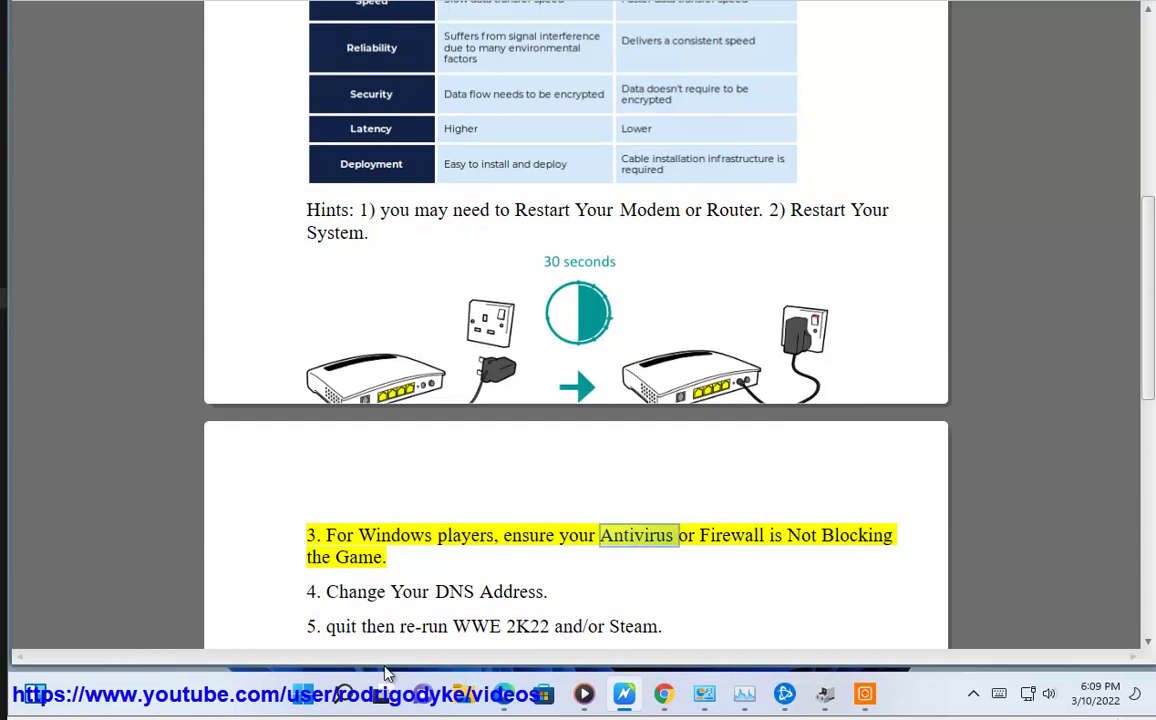
pyautogui.click(300, 693)
# Open Virus & threat protection settings via Settings > Privacy & security > Windows Security
pyautogui.click(802, 160)
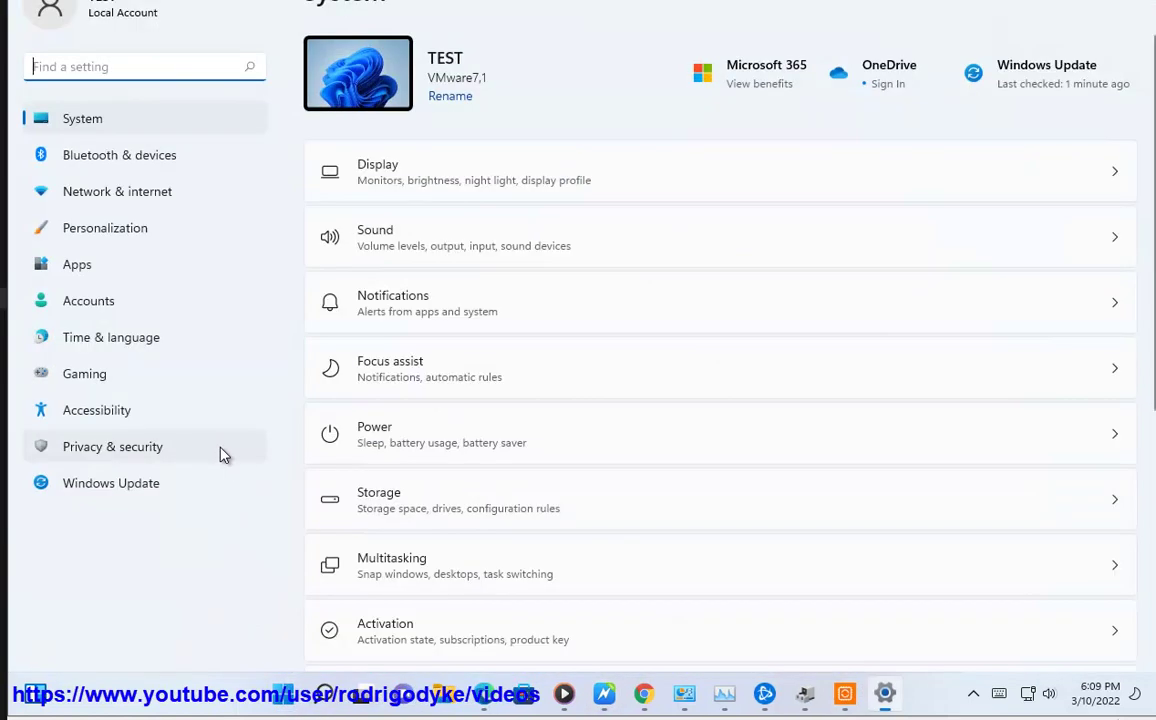
pyautogui.click(203, 446)
pyautogui.click(400, 86)
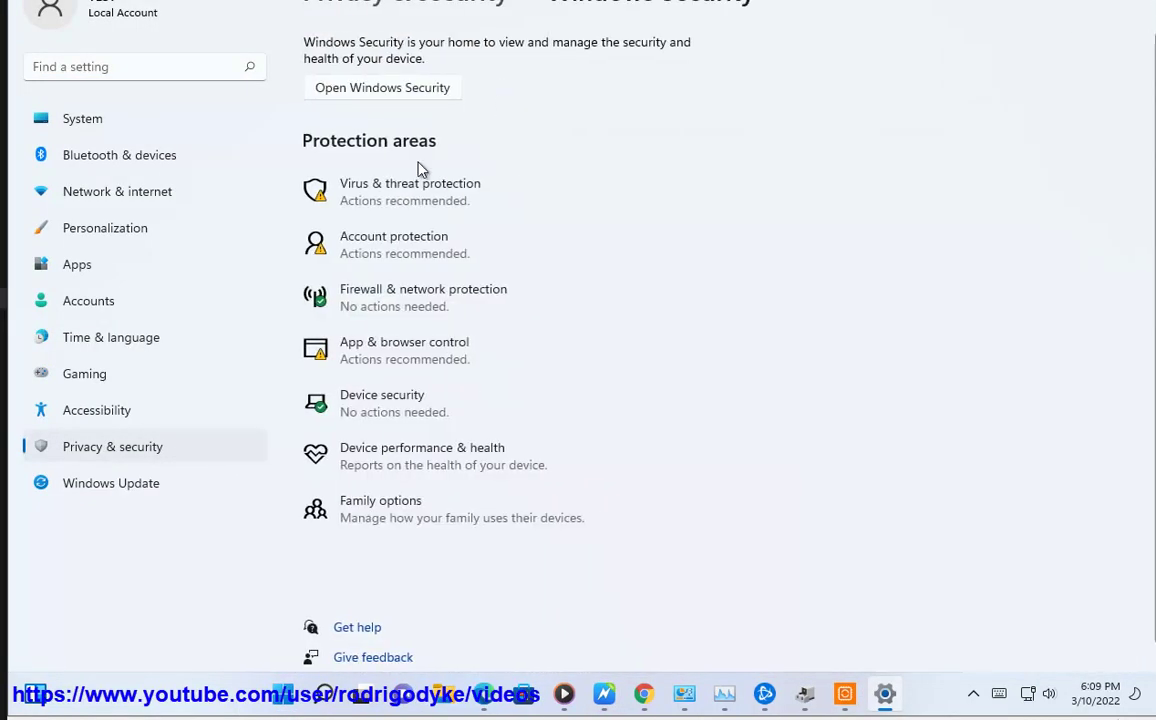
pyautogui.click(577, 185)
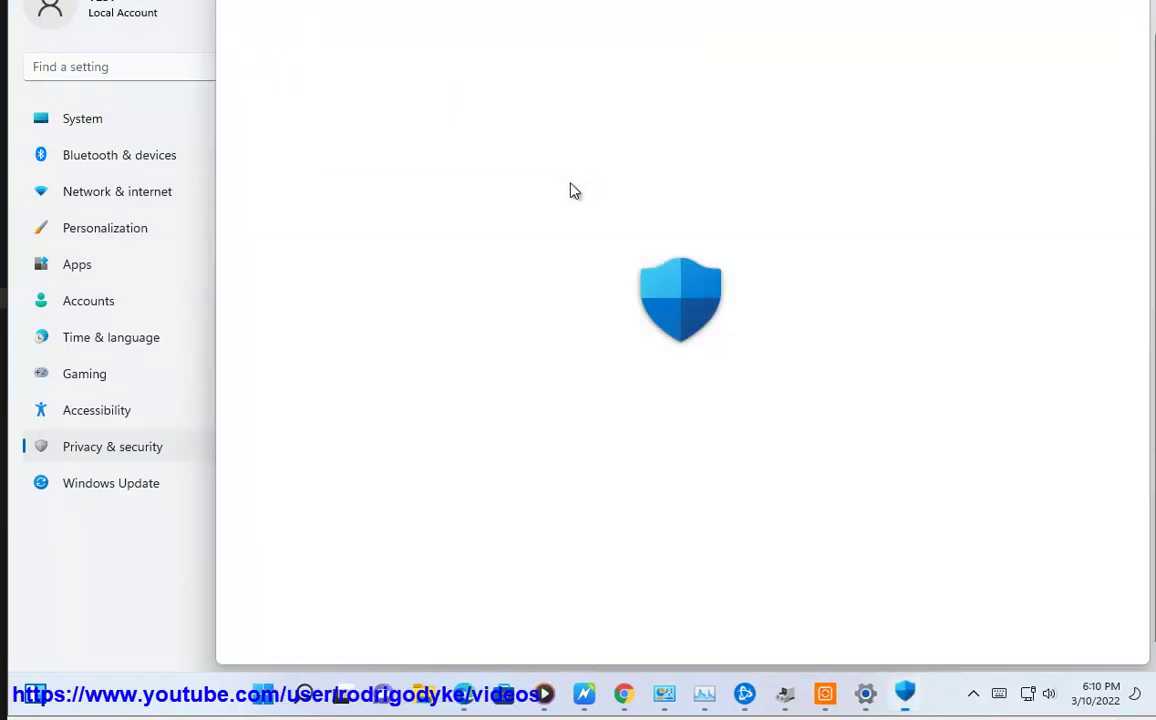
pyautogui.scroll(-5, 601, 609)
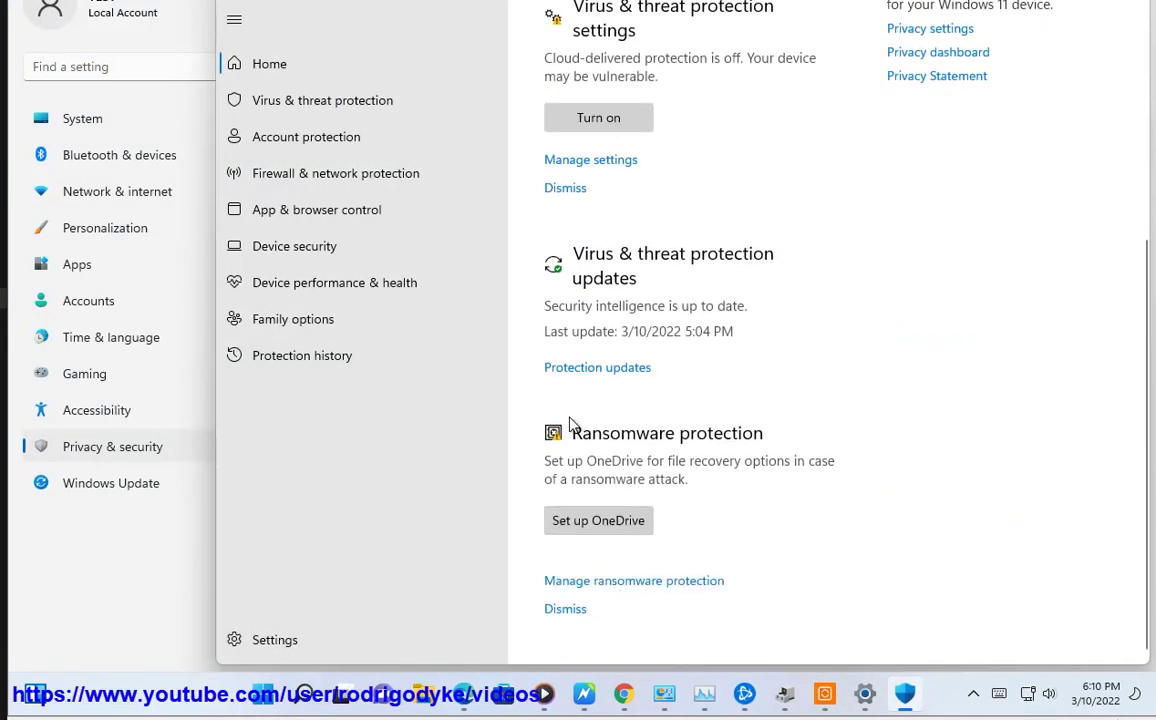
pyautogui.scroll(3, 566, 432)
pyautogui.click(585, 371)
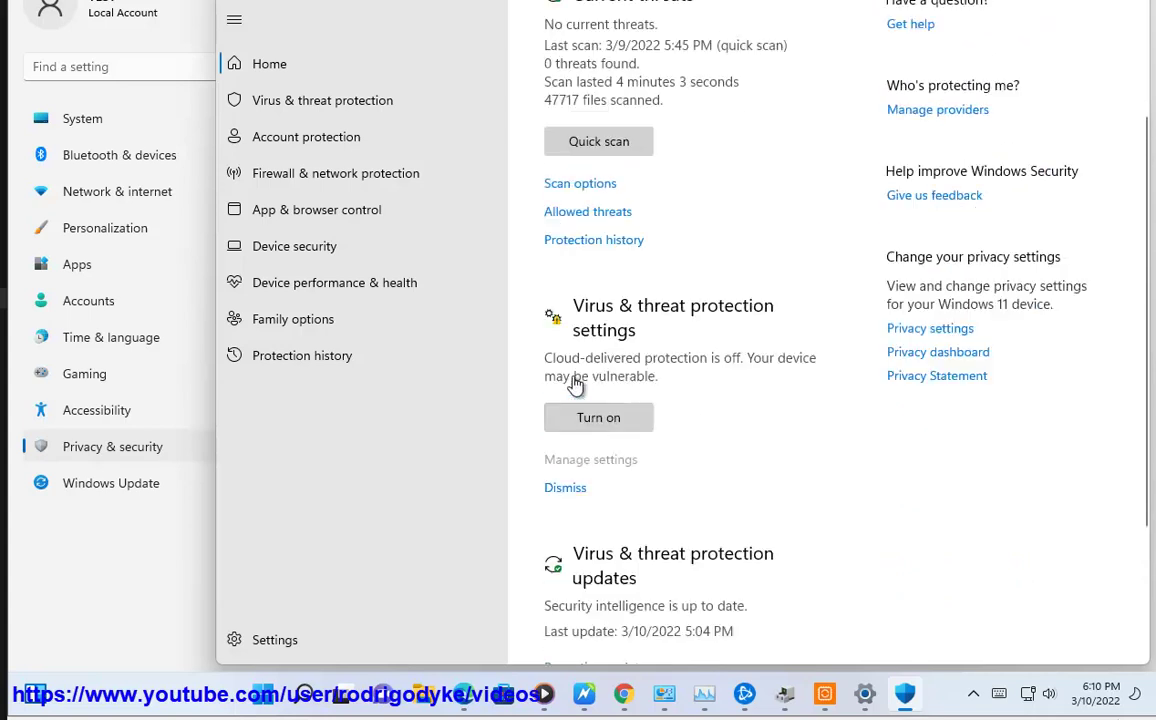
# Open Add or remove exclusions, approve the admin prompt, and confirm the Steam folder is listed
pyautogui.scroll(-8, 808, 472)
pyautogui.scroll(-2, 808, 472)
pyautogui.scroll(2, 766, 547)
pyautogui.scroll(-2, 660, 568)
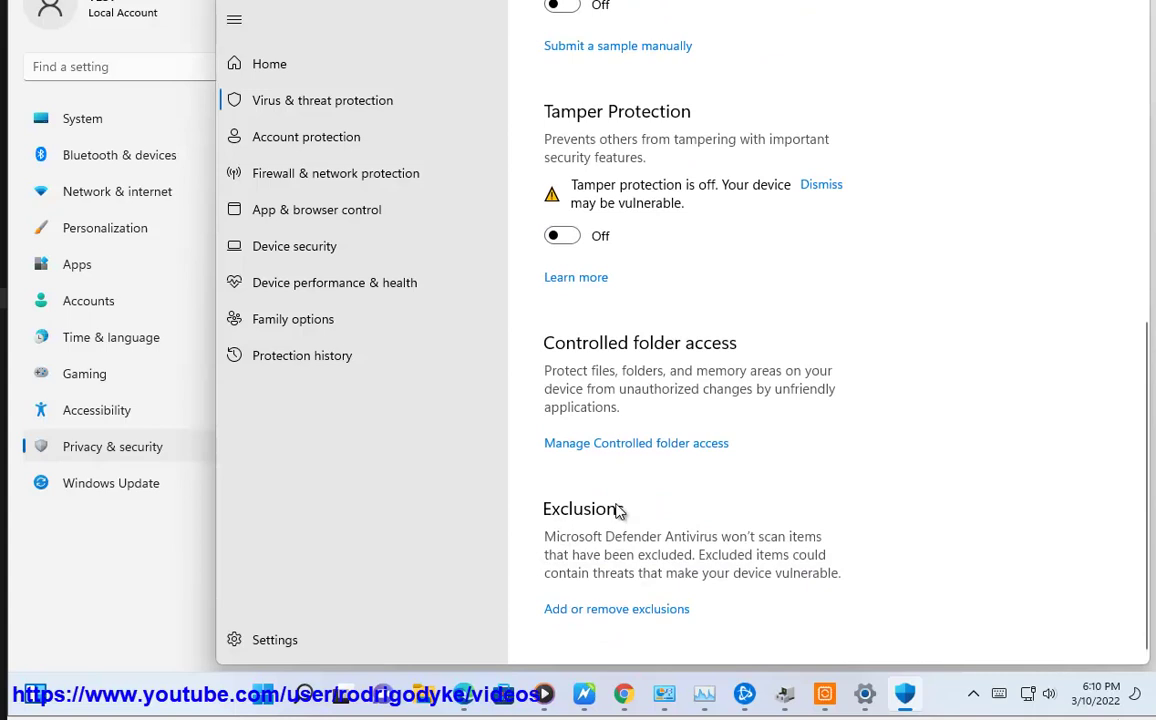
pyautogui.click(617, 612)
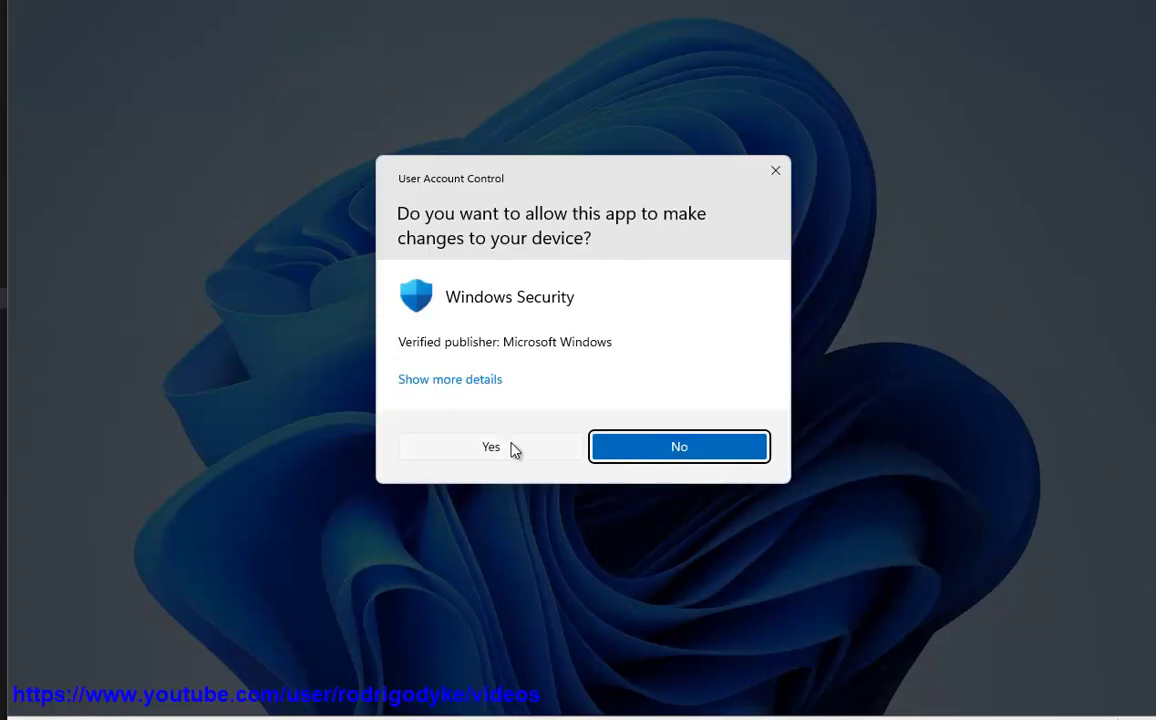
pyautogui.click(497, 447)
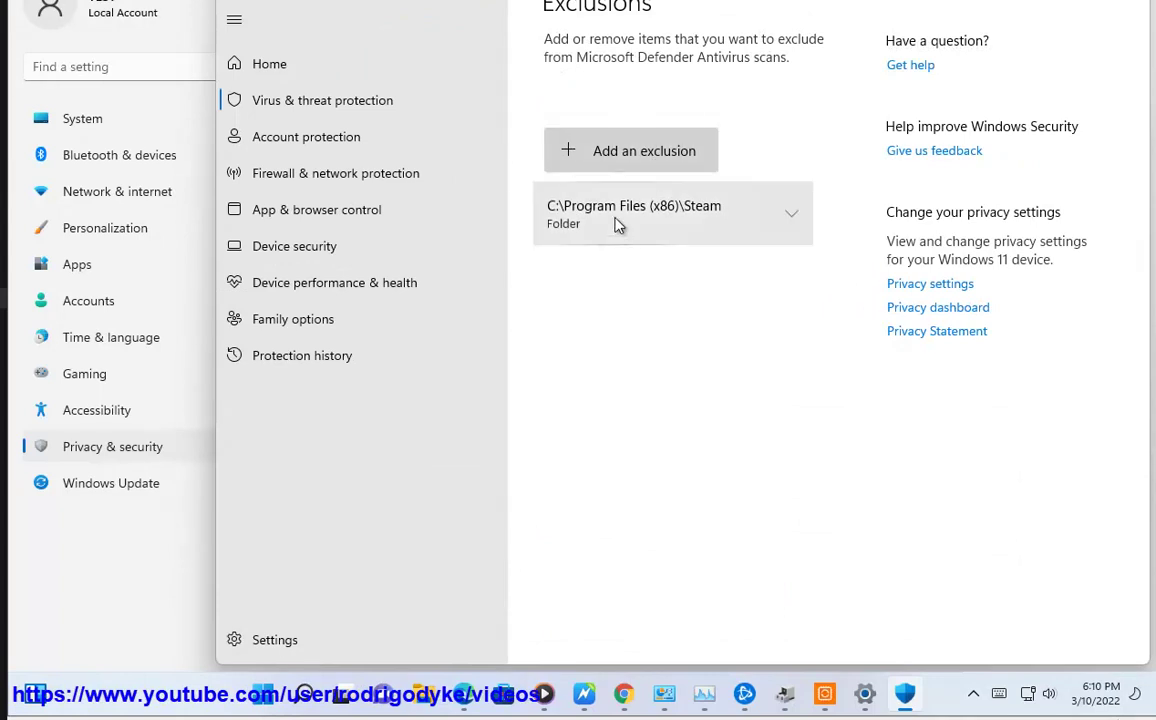
pyautogui.click(633, 168)
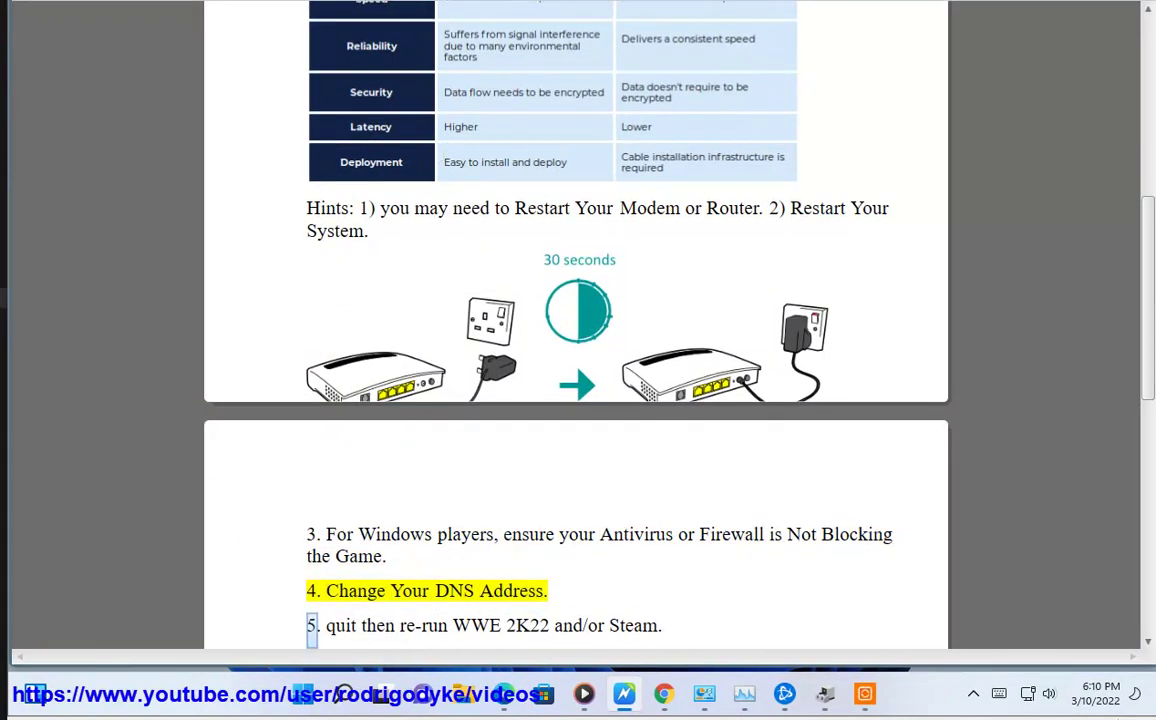
# Back in Chrome, change the query to 'BEST windows DNS' and run it
pyautogui.hotkey('alt', 'Tab')
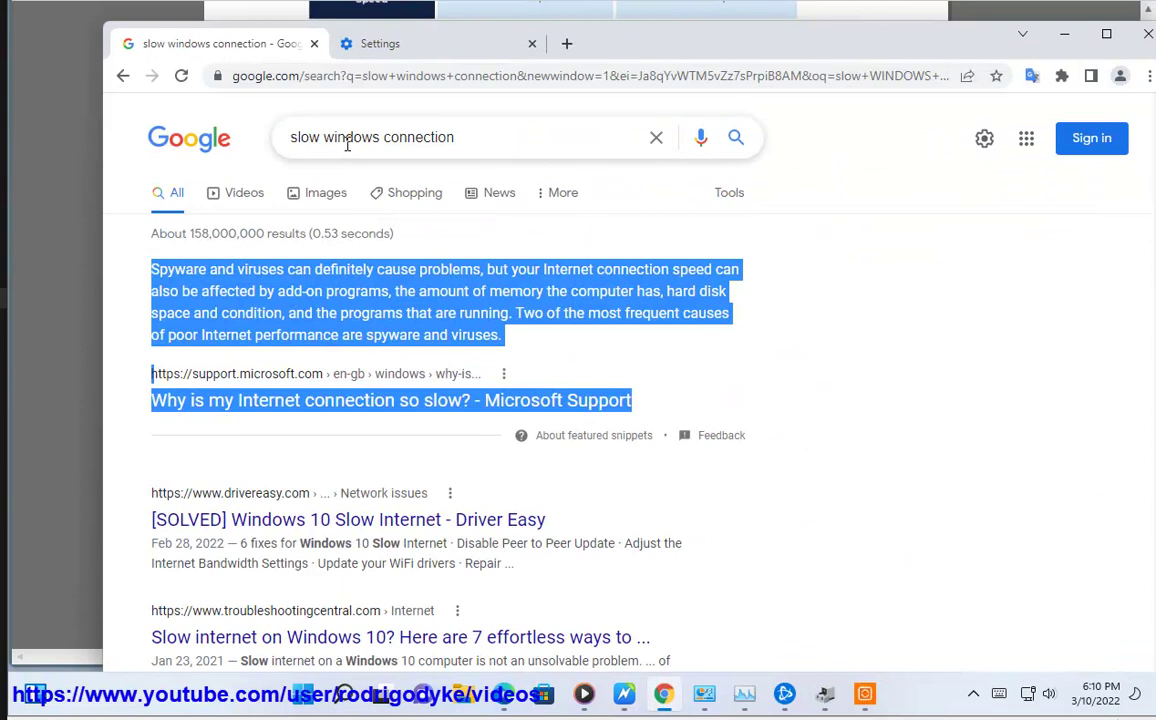
pyautogui.doubleClick(420, 139)
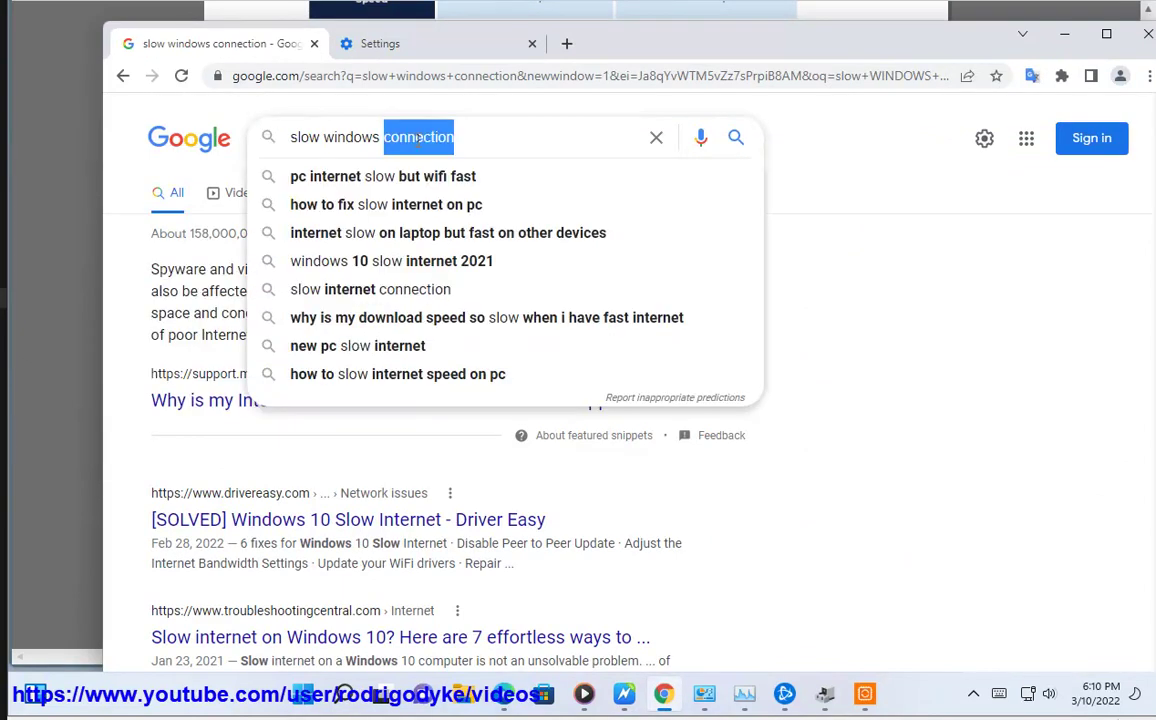
pyautogui.write('DNS')
pyautogui.doubleClick(302, 137)
pyautogui.write('BEST')
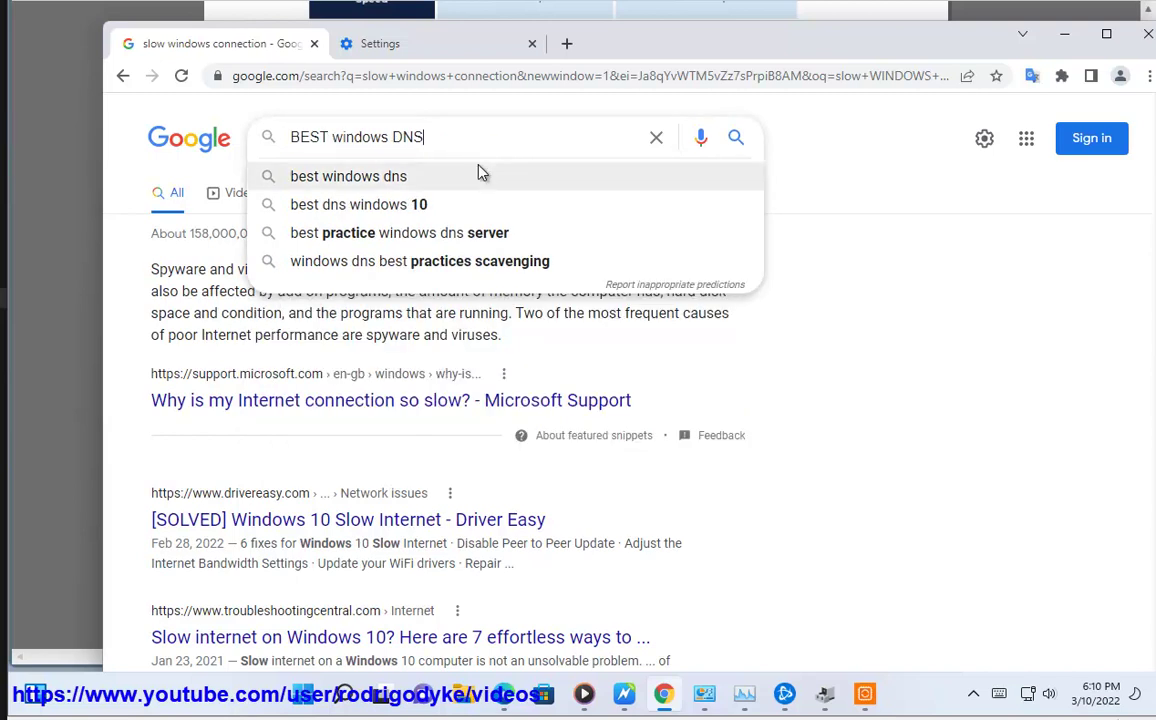
pyautogui.press('Return')
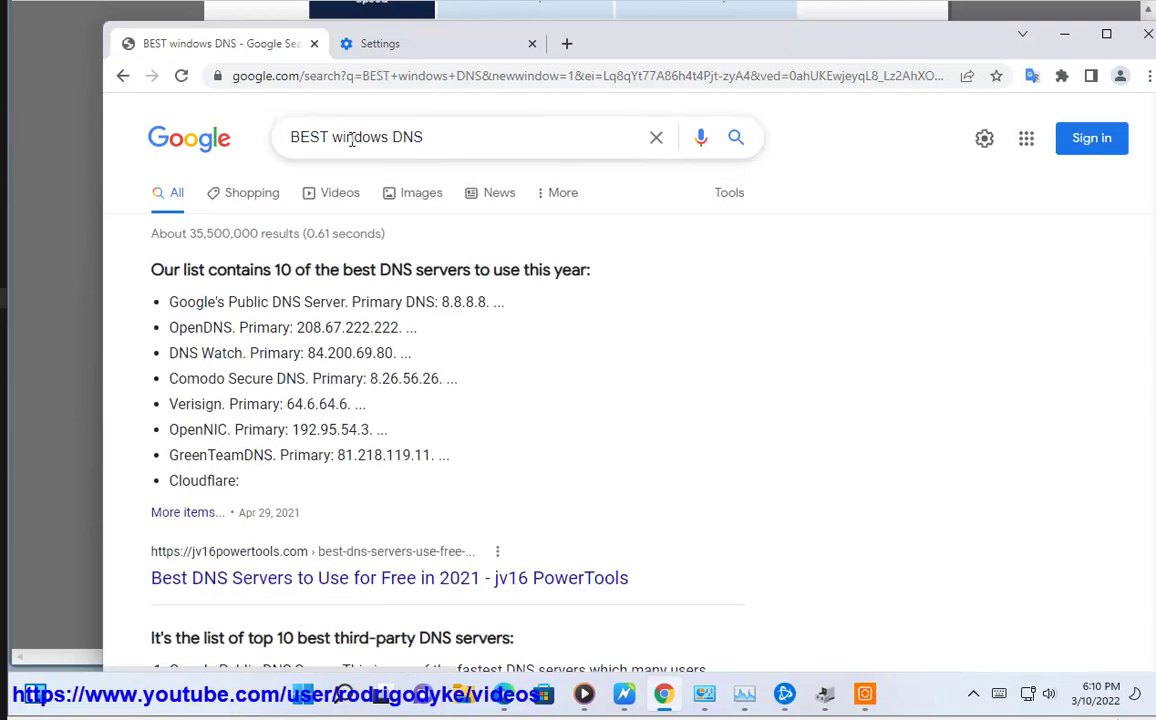
# Search for the best PS5 DNS, then the best XBOX DNS, and minimise Chrome
pyautogui.doubleClick(335, 136)
pyautogui.write('PS 5')
pyautogui.press('Return')
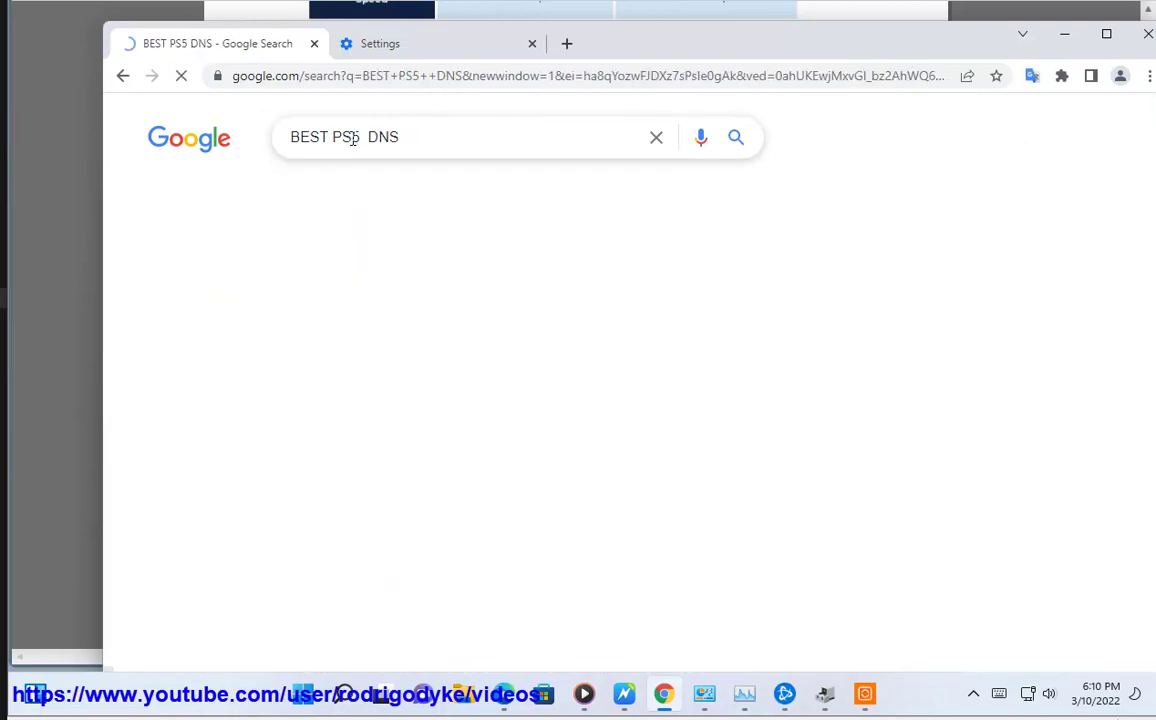
pyautogui.doubleClick(343, 136)
pyautogui.write('XBO')
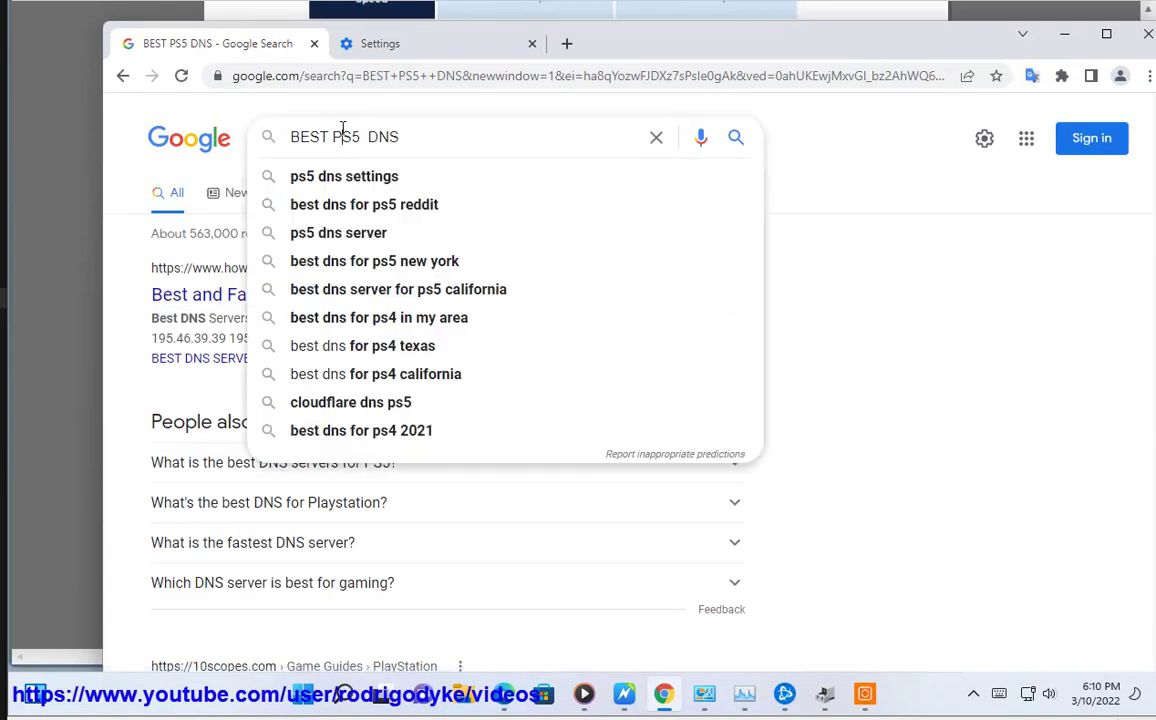
pyautogui.write('X')
pyautogui.press('Return')
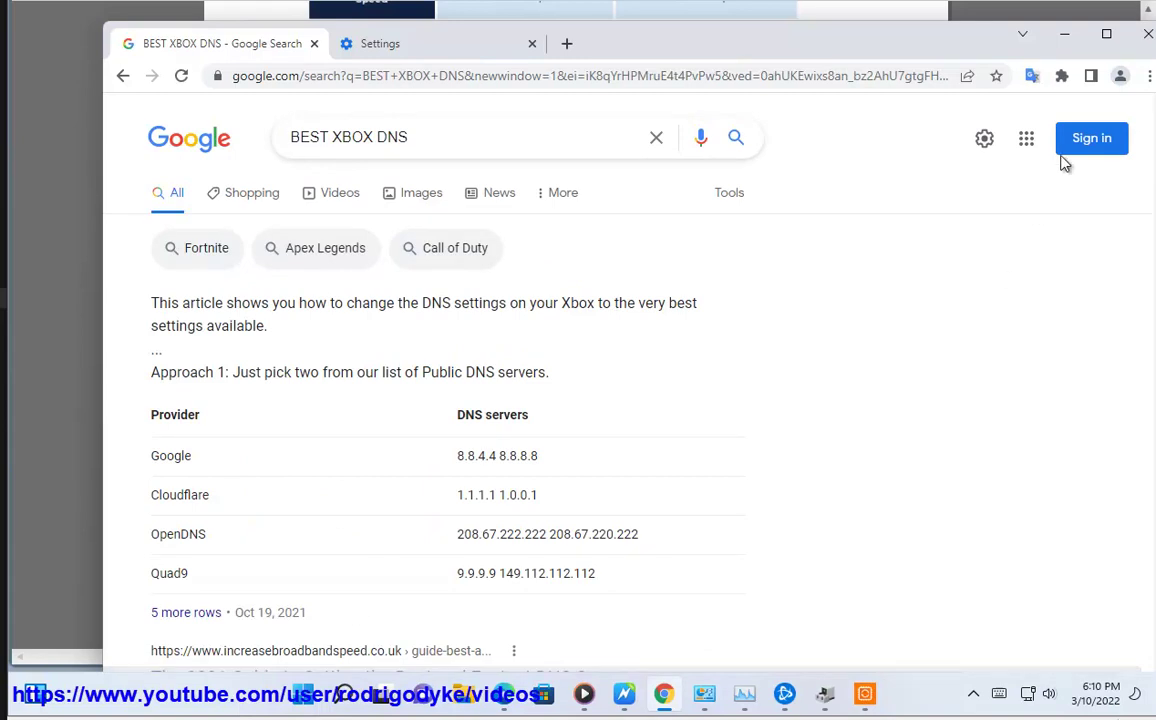
pyautogui.click(1064, 34)
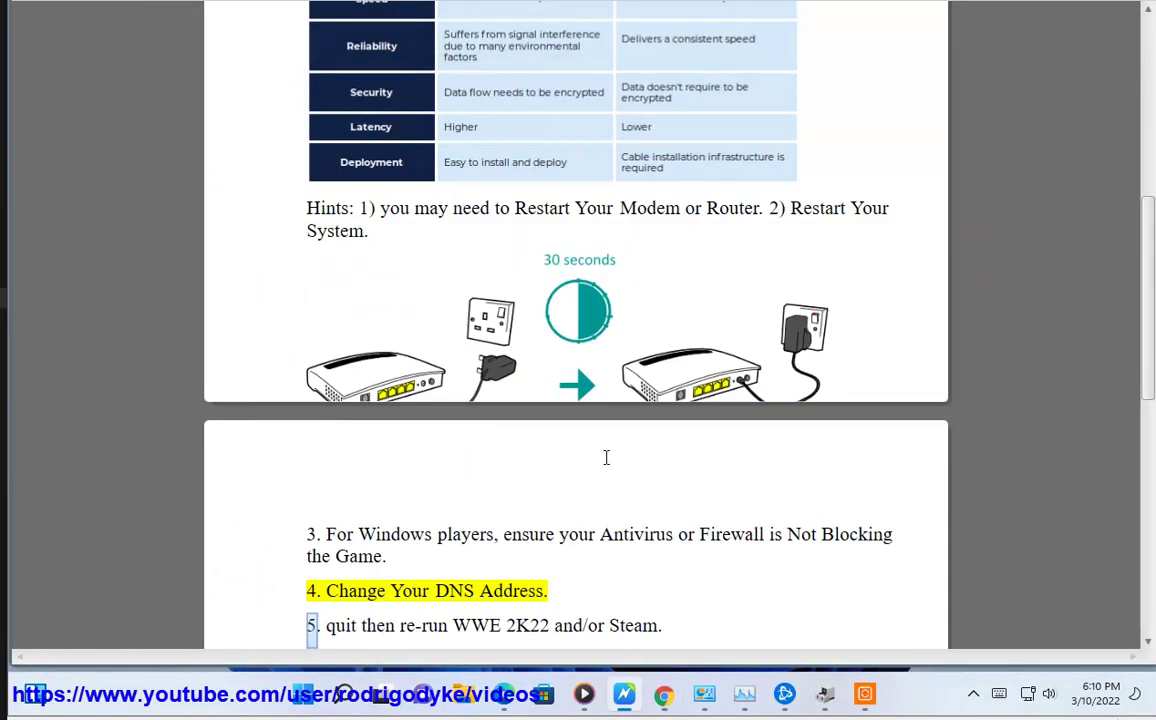
# Open the Ethernet0 connection's IPv4 properties from the Network and Sharing Center
pyautogui.doubleClick(369, 591)
pyautogui.click(704, 693)
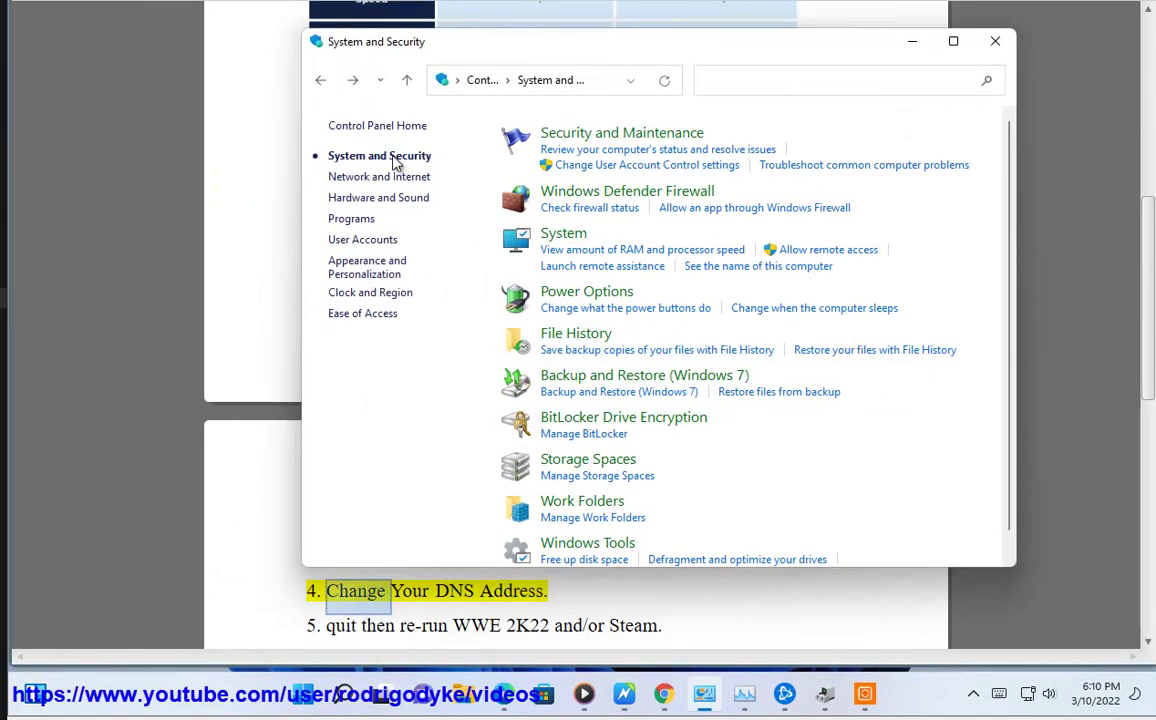
pyautogui.click(358, 126)
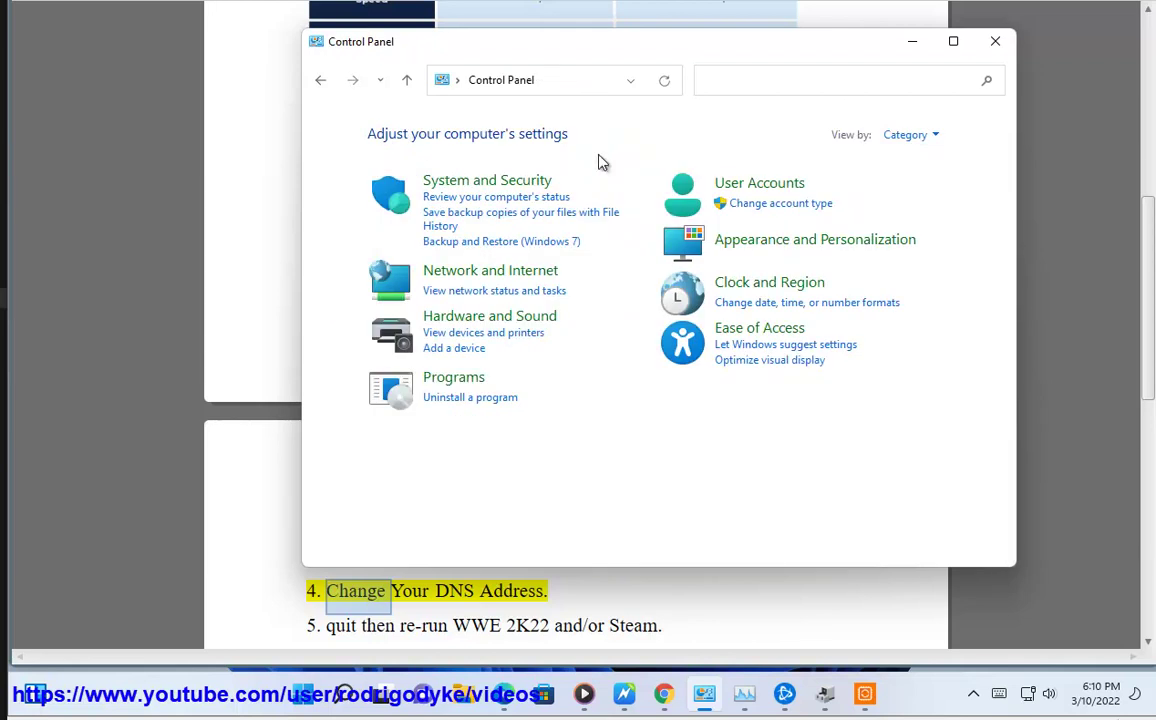
pyautogui.click(537, 291)
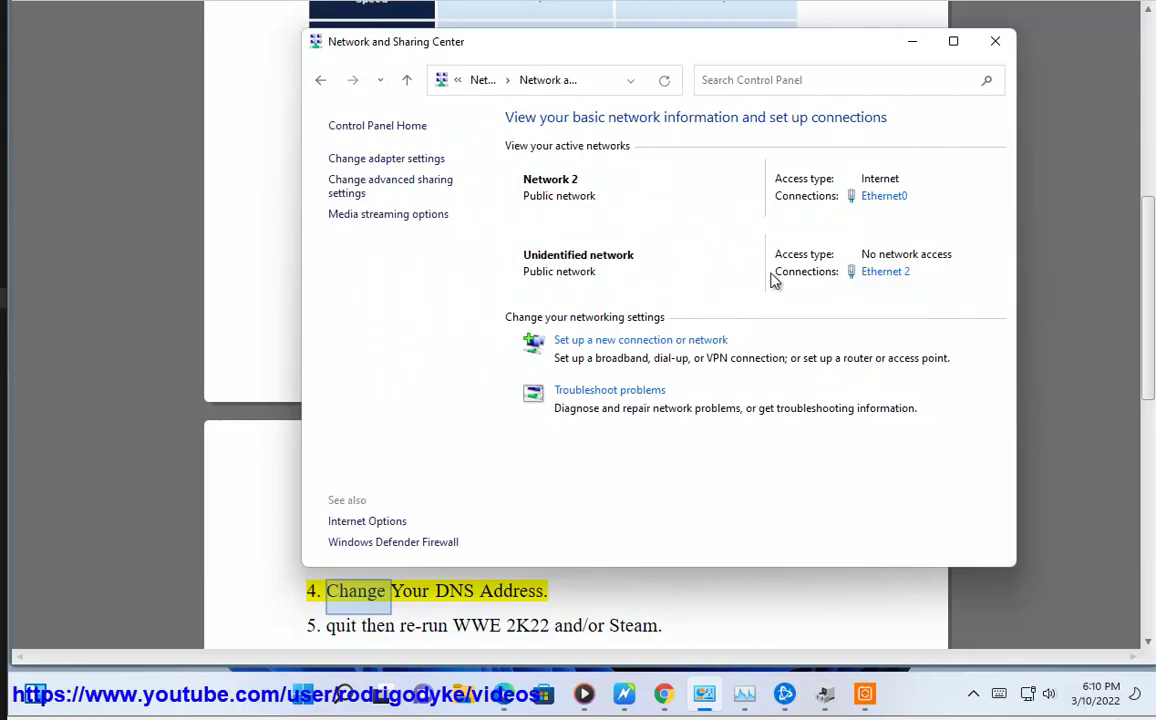
pyautogui.click(882, 198)
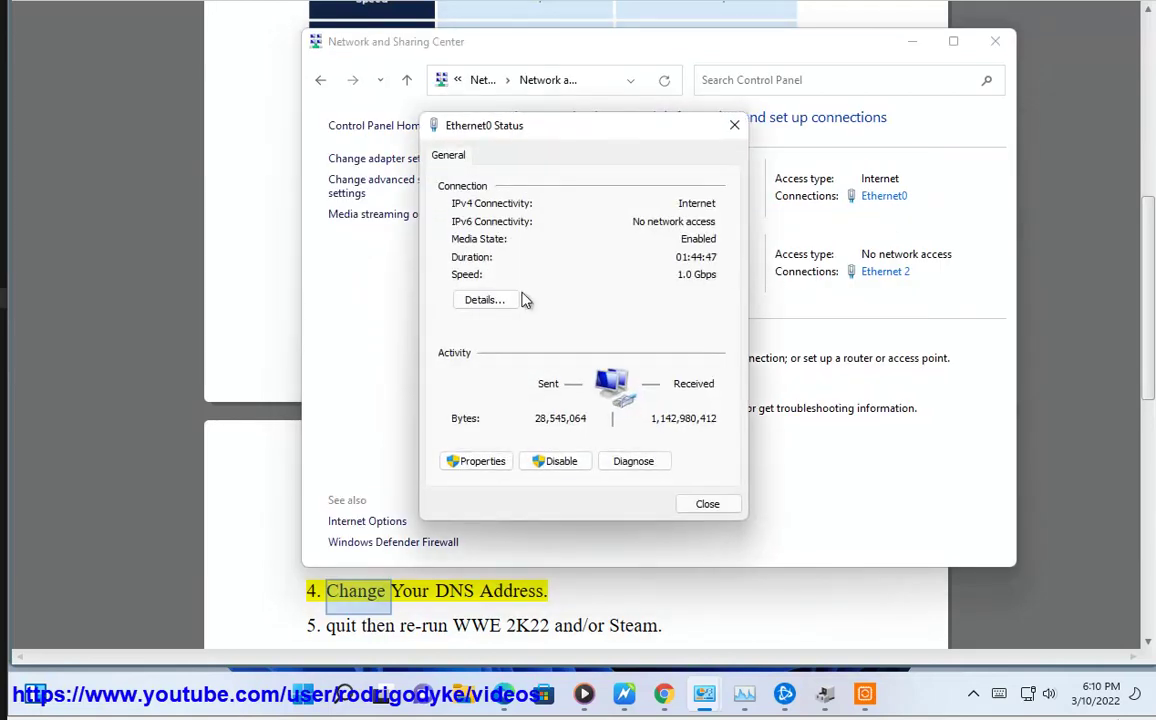
pyautogui.click(475, 459)
pyautogui.doubleClick(600, 348)
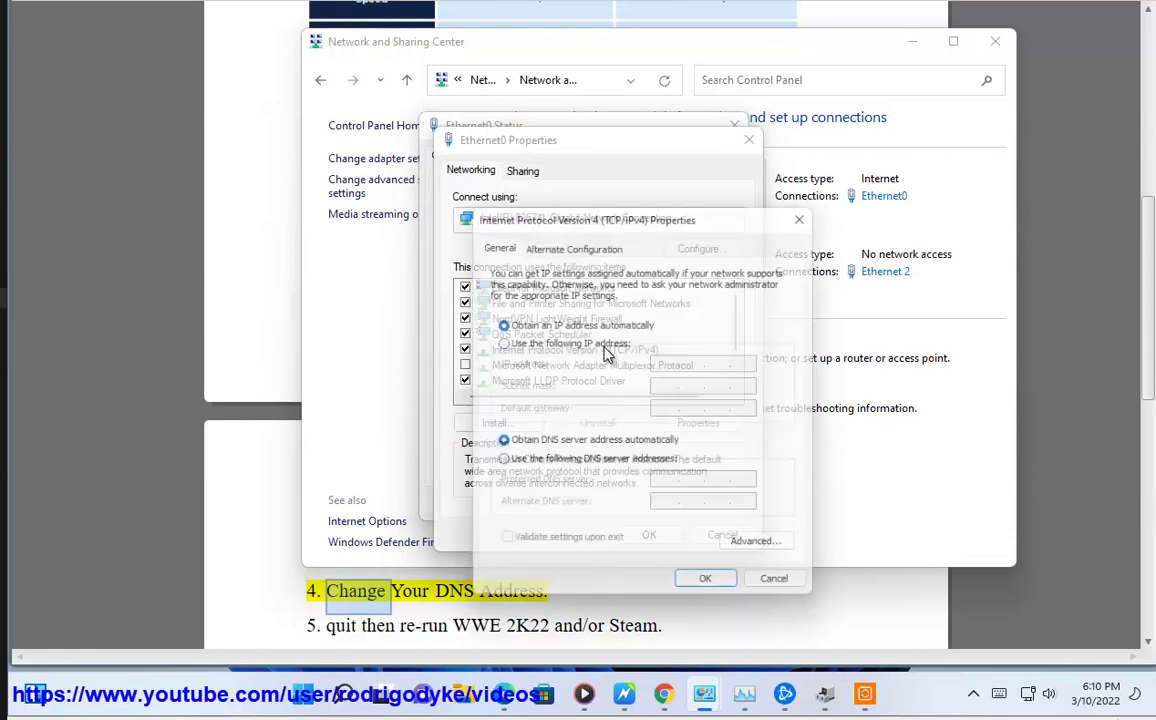
# Set DNS servers to 1.1.1.1 preferred and 8.8.8.8 alternate, then close all network dialogs
pyautogui.click(593, 466)
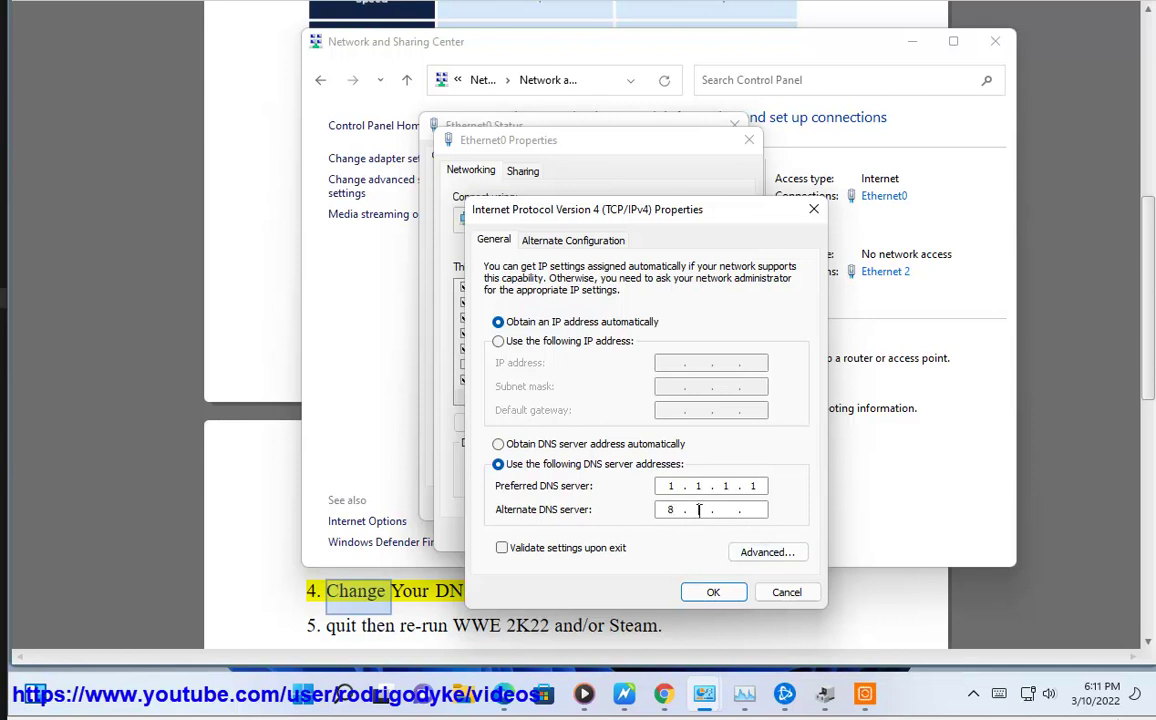
pyautogui.click(778, 593)
pyautogui.click(748, 139)
pyautogui.click(744, 130)
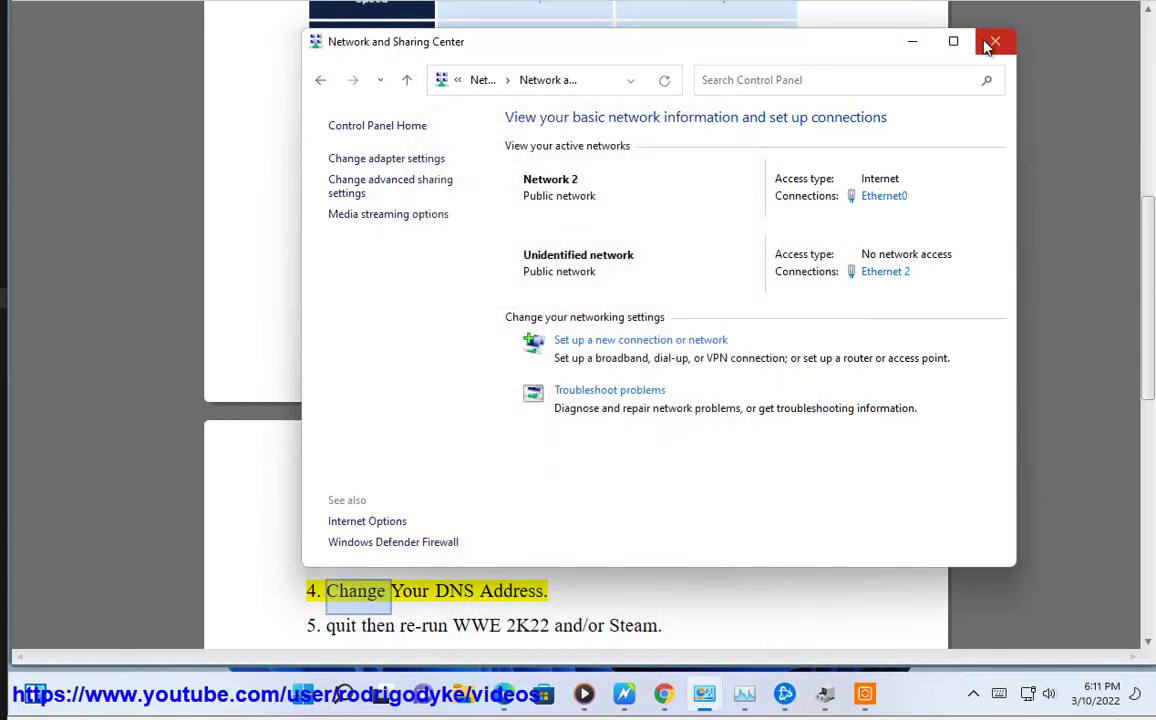
pyautogui.click(914, 43)
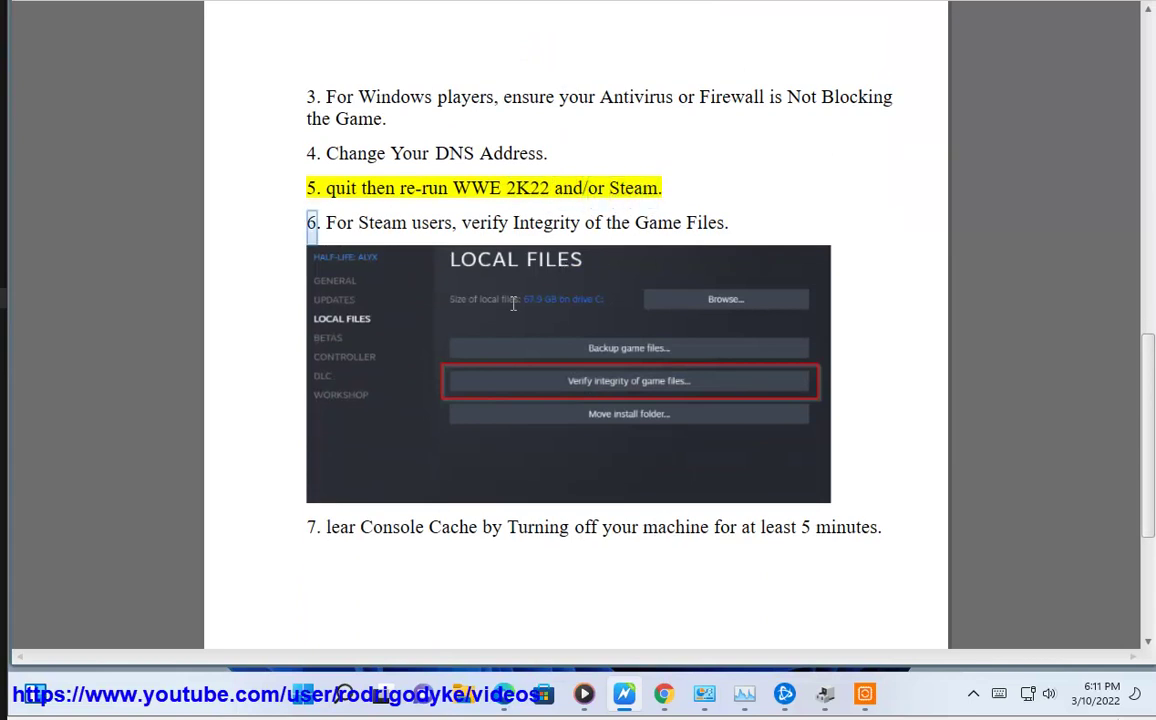
# Launch Steam from Windows search and mark 'machine' in step 7 of the guide
pyautogui.click(369, 703)
pyautogui.write('SY')
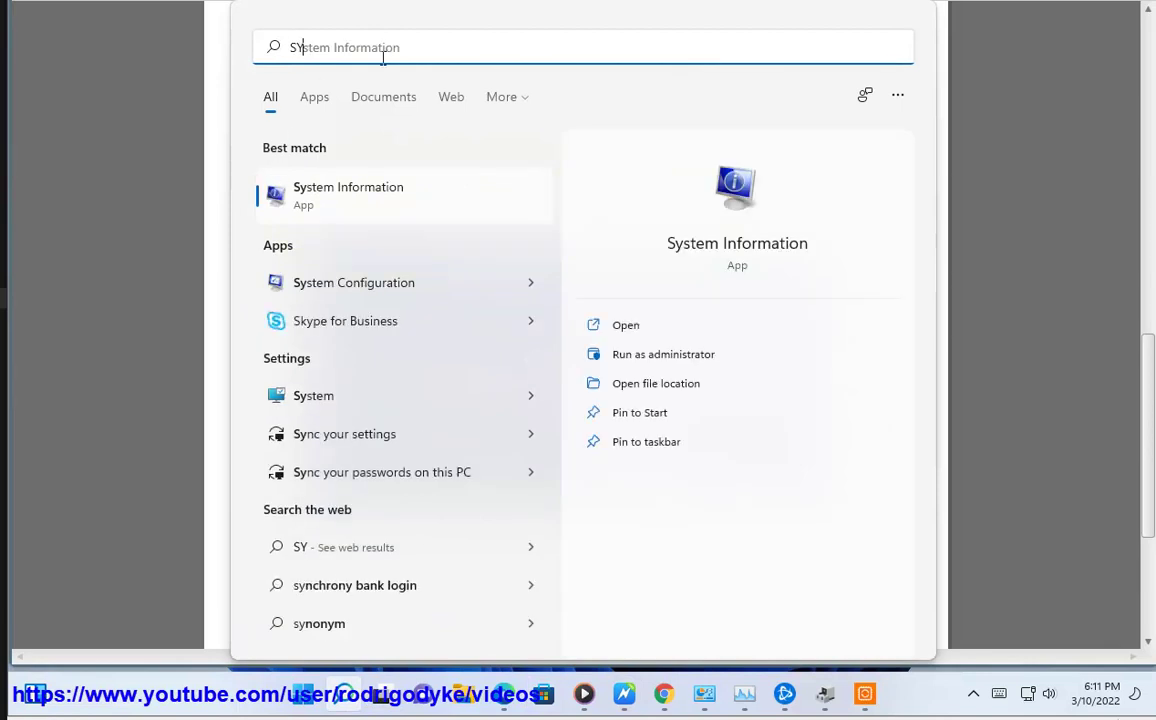
pyautogui.press('BackSpace')
pyautogui.write('TEA')
pyautogui.click(374, 208)
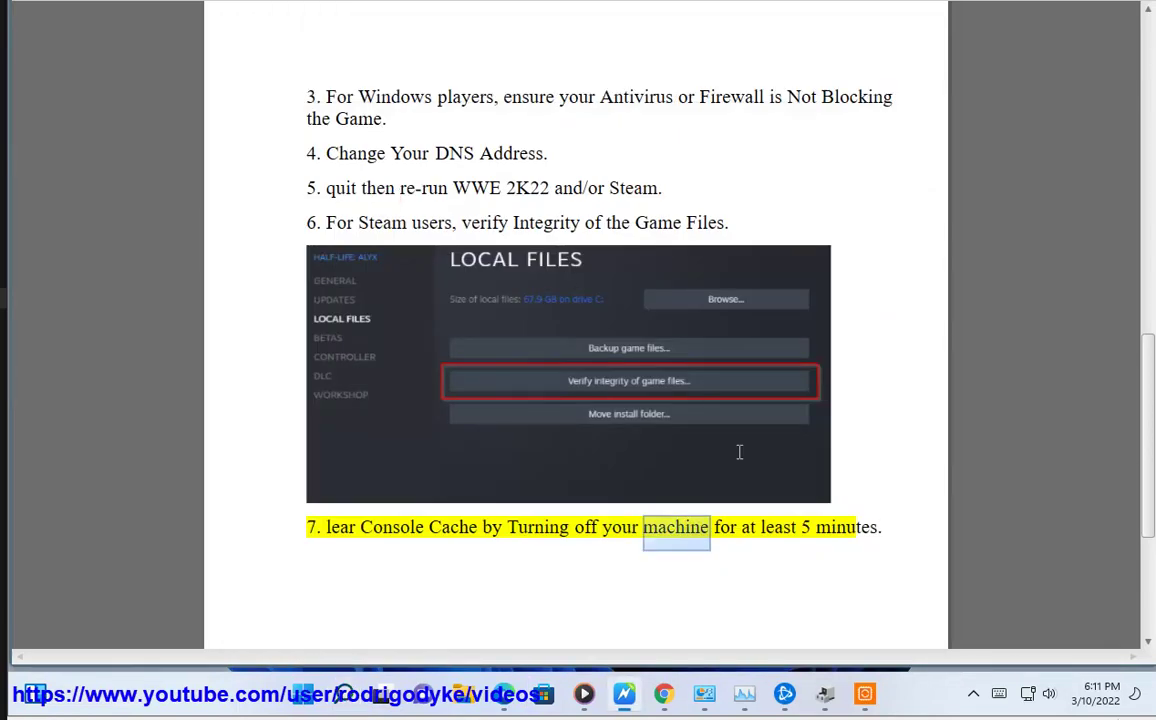